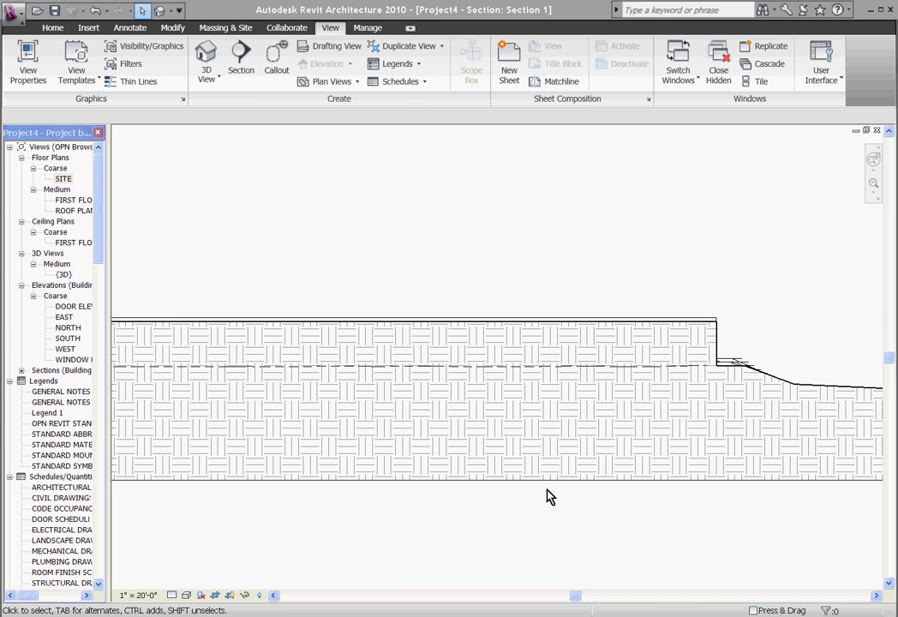
Inspect the Pad 1 type's layer structure in Type Properties, then close it without changes.
scroll(690, 330, "up", 2)
left_click(674, 334)
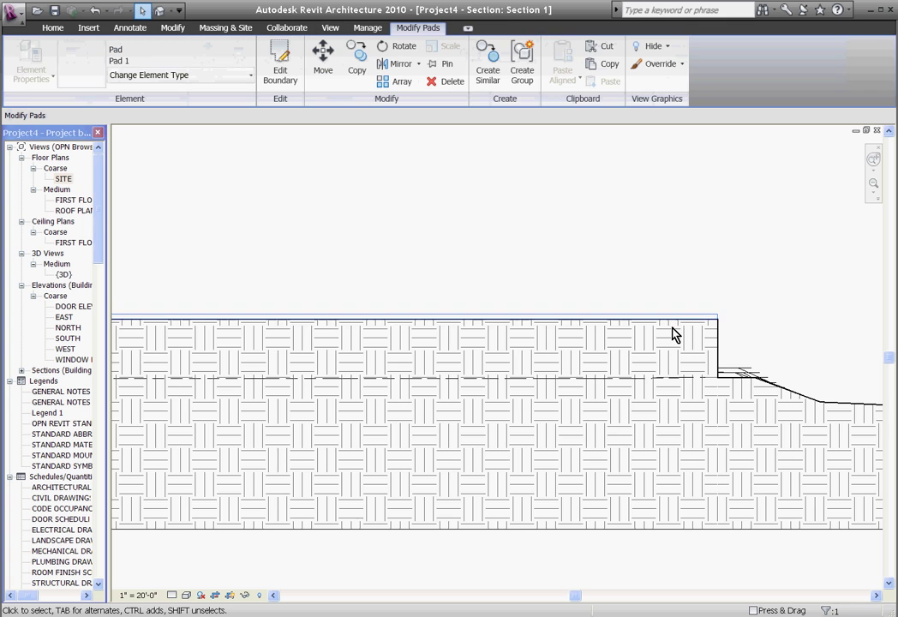
scroll(675, 335, "down", 1)
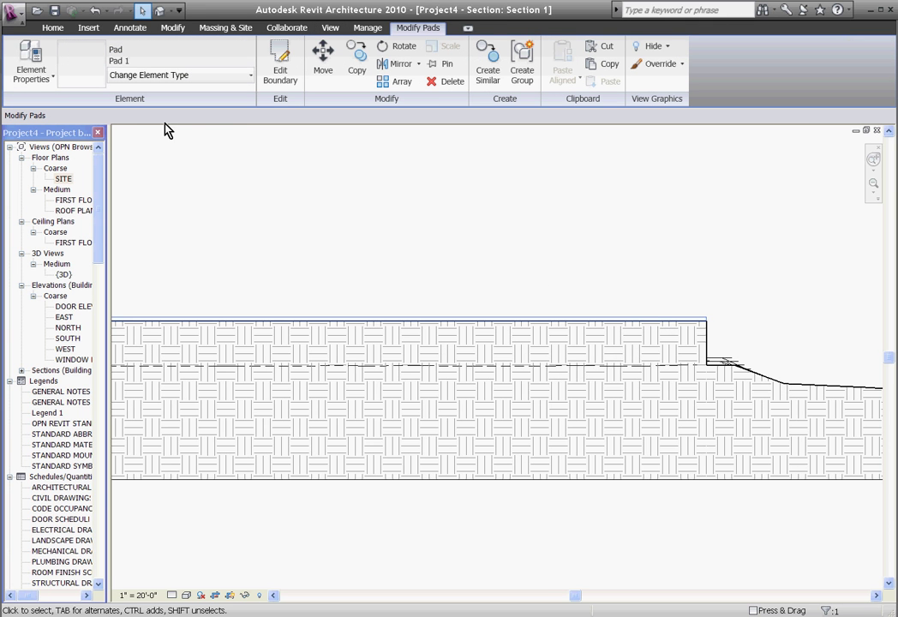
left_click(50, 77)
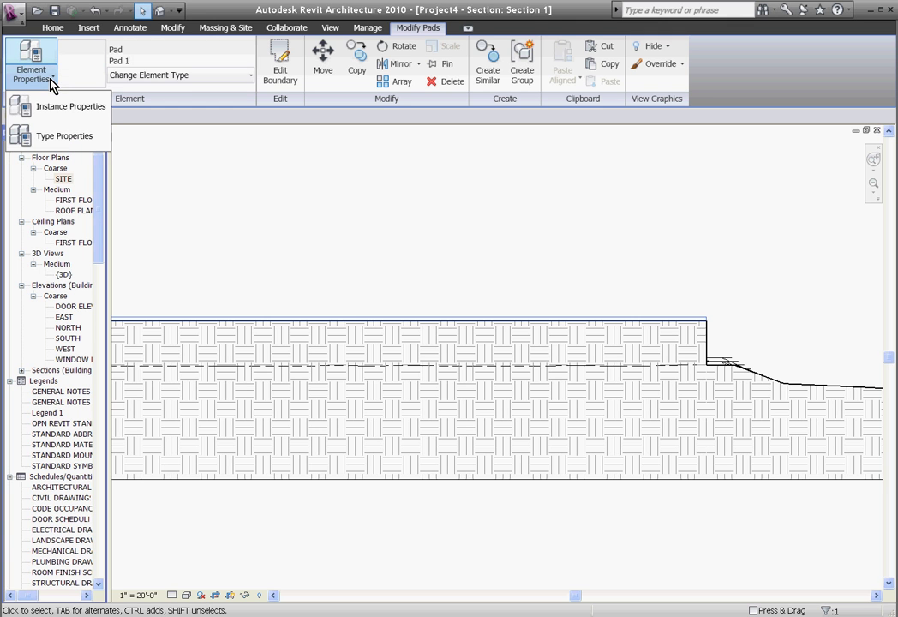
left_click(71, 145)
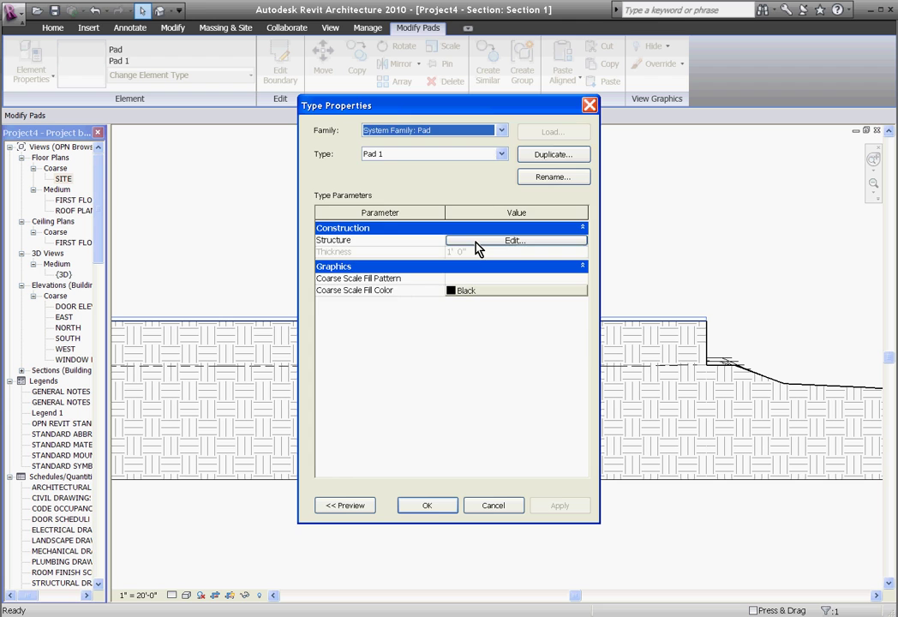
left_click(478, 241)
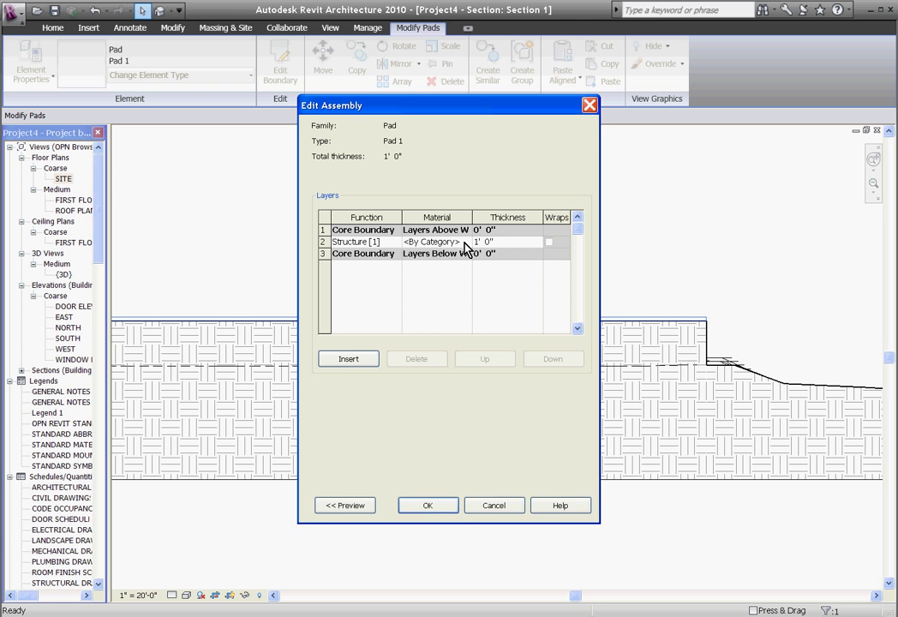
left_click(428, 506)
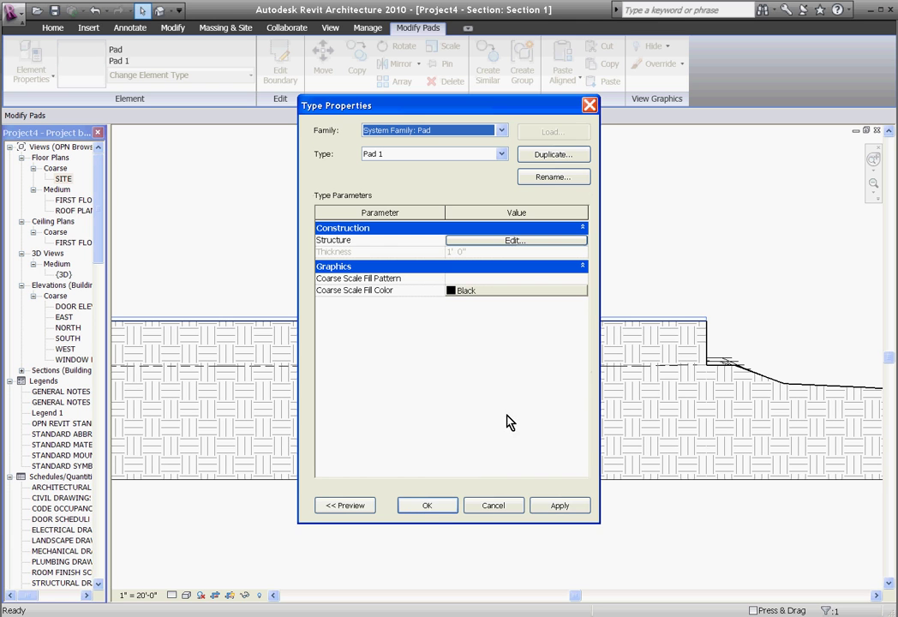
left_click(431, 507)
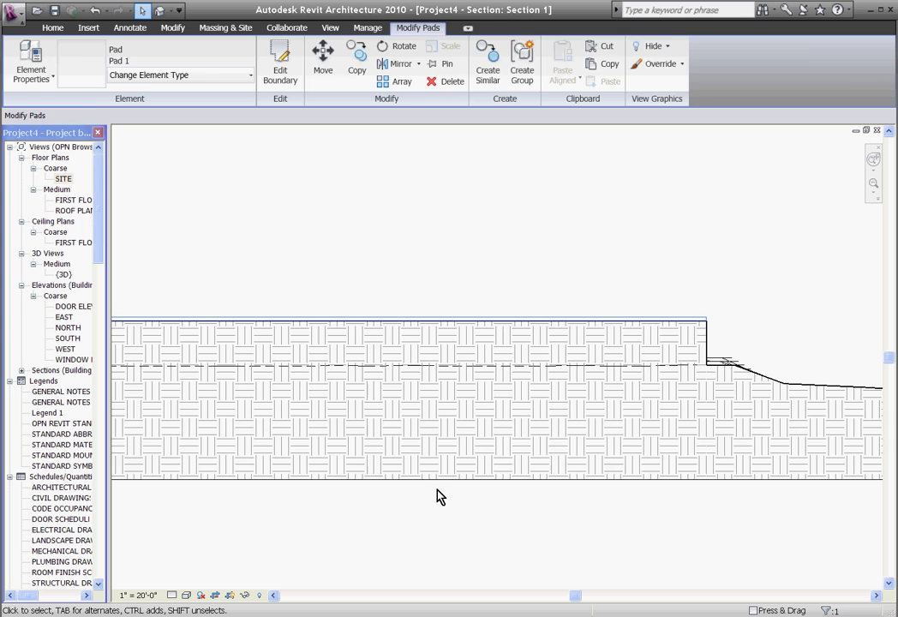
left_click(675, 276)
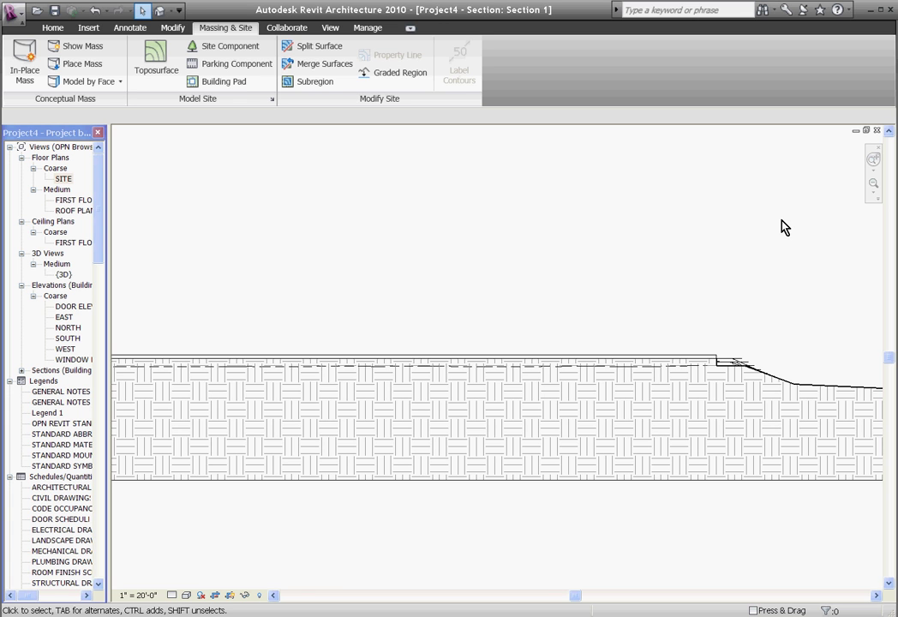
Close the Section 1 view, then delete its section line and confirm removing the view.
left_click(877, 130)
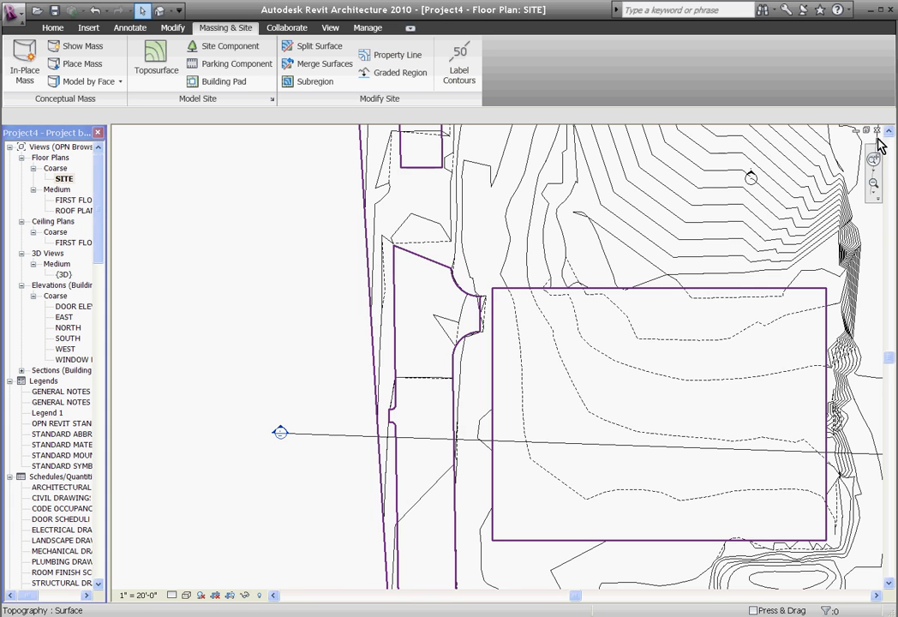
scroll(350, 375, "down", 5)
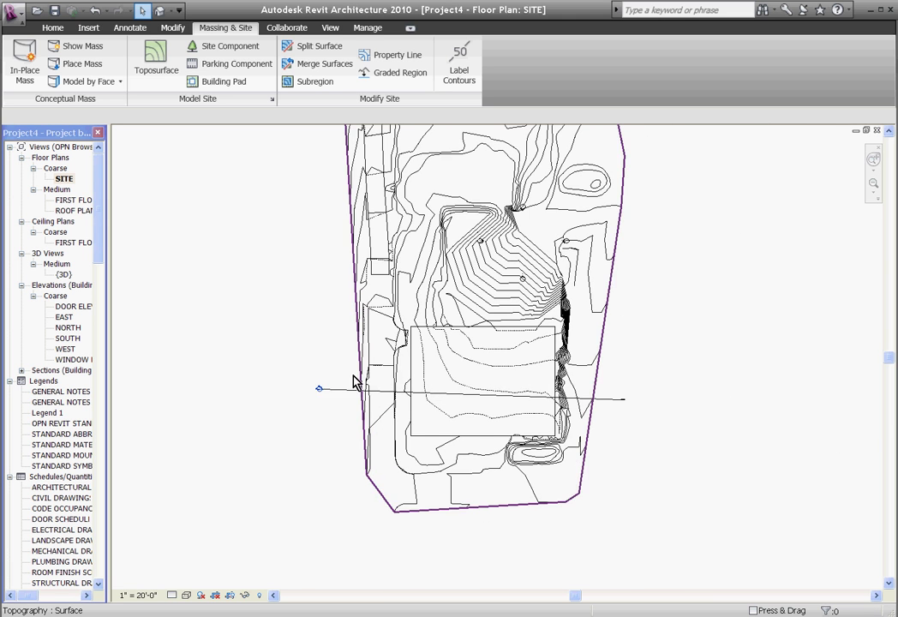
left_click(347, 390)
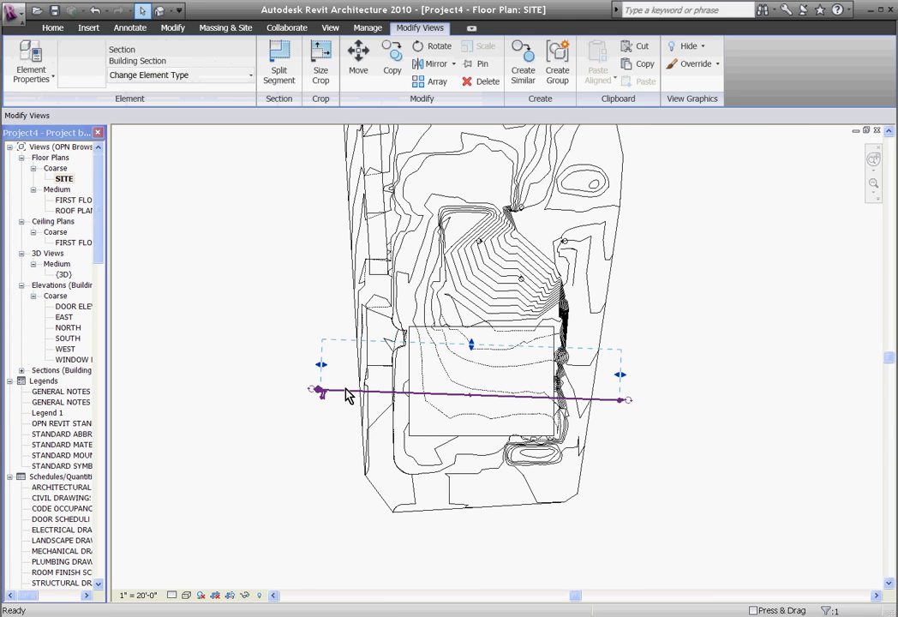
key("Delete")
left_click(499, 365)
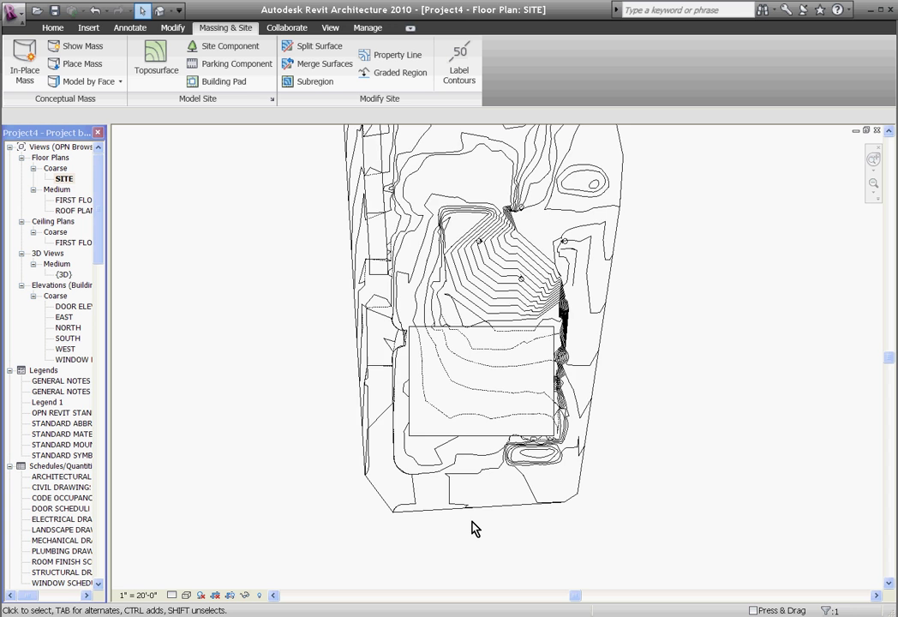
scroll(473, 529, "down", 4)
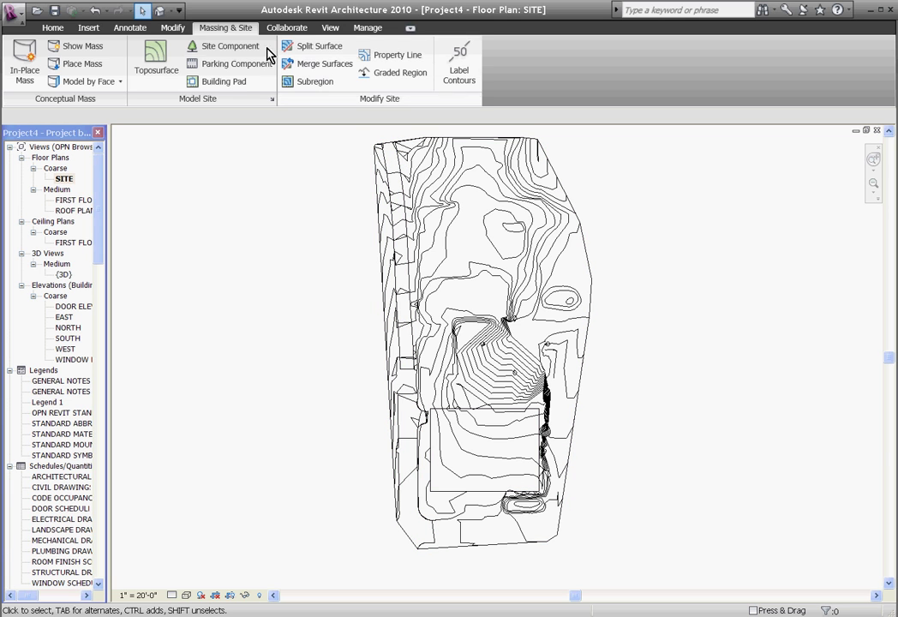
Split the toposurface with a rectangle drawn from near the site's top-left to its bottom-right.
left_click(317, 48)
left_click(428, 154)
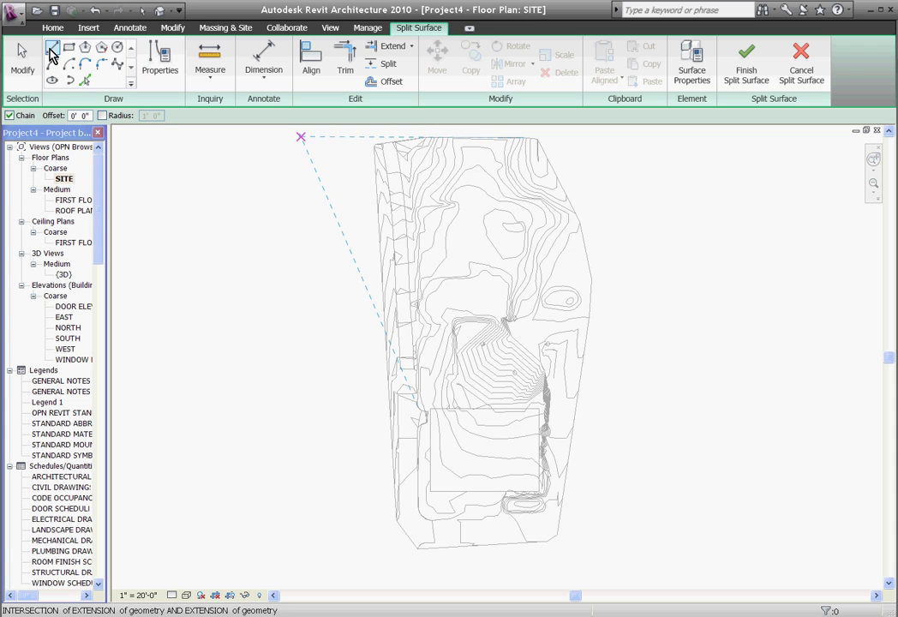
left_click(52, 48)
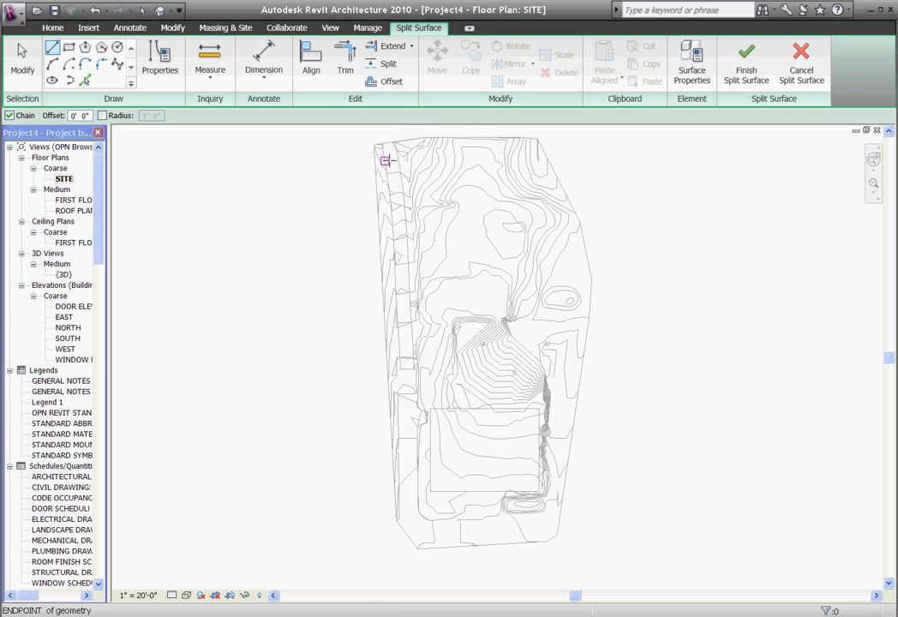
left_click(68, 48)
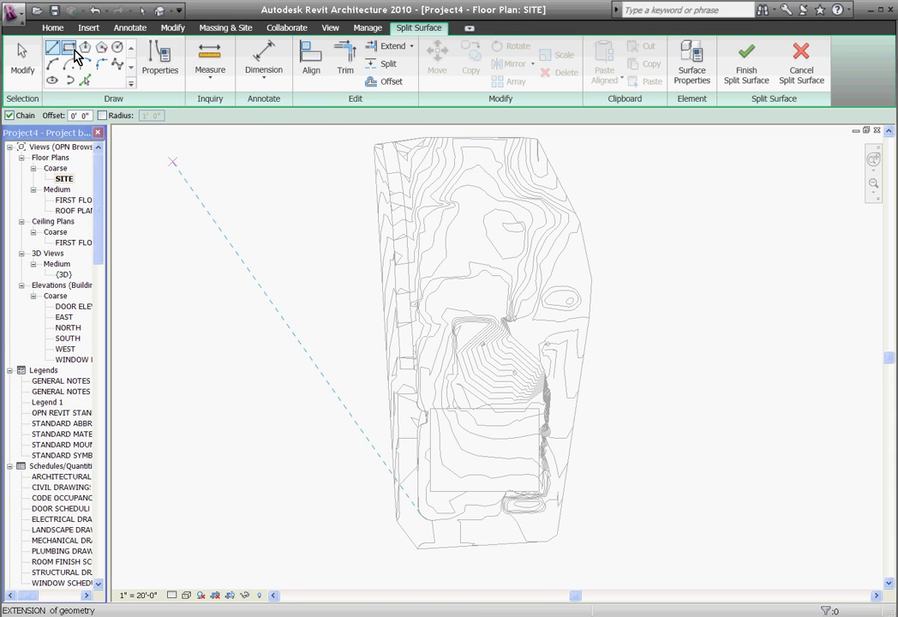
left_click(398, 160)
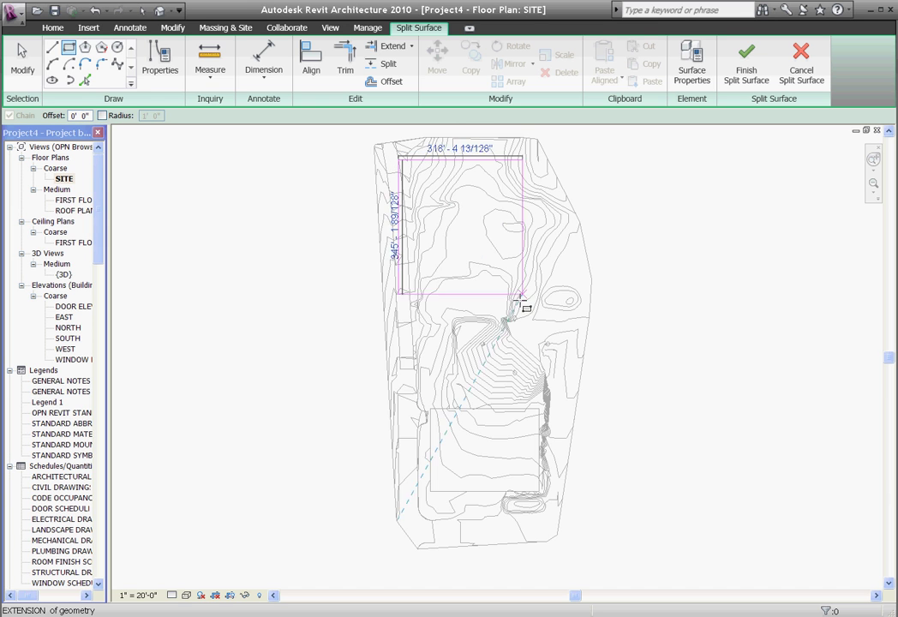
left_click(548, 519)
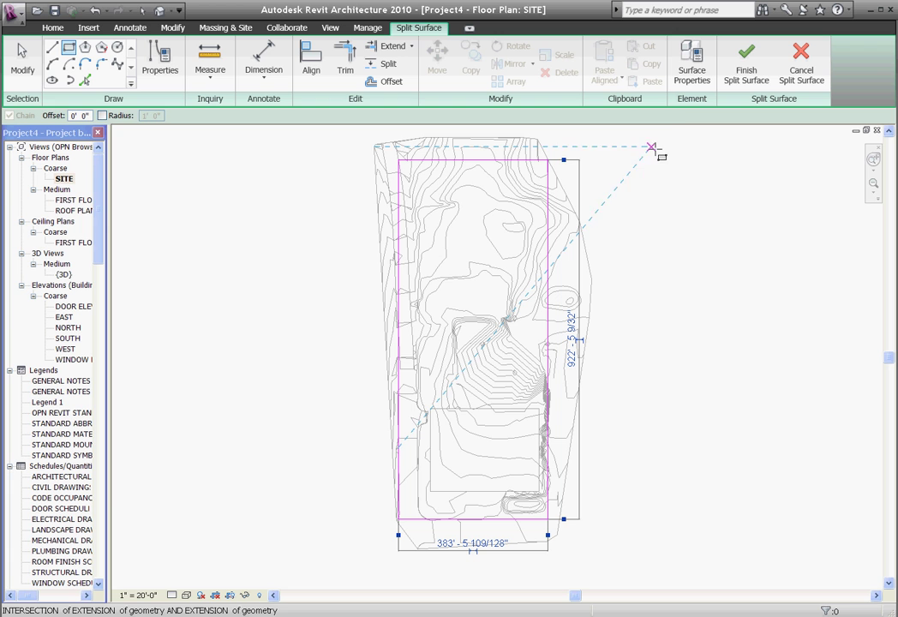
left_click(743, 78)
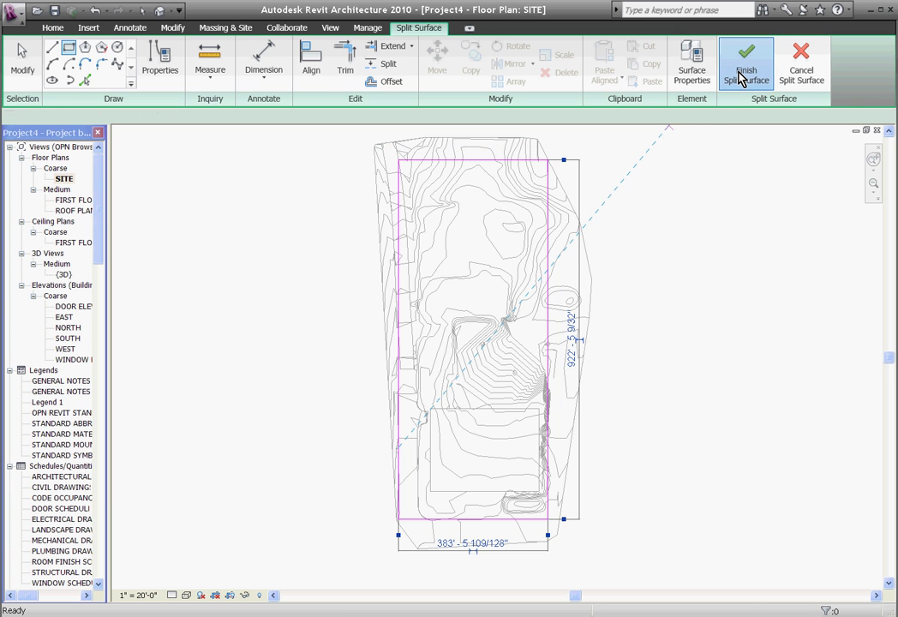
left_click(614, 195)
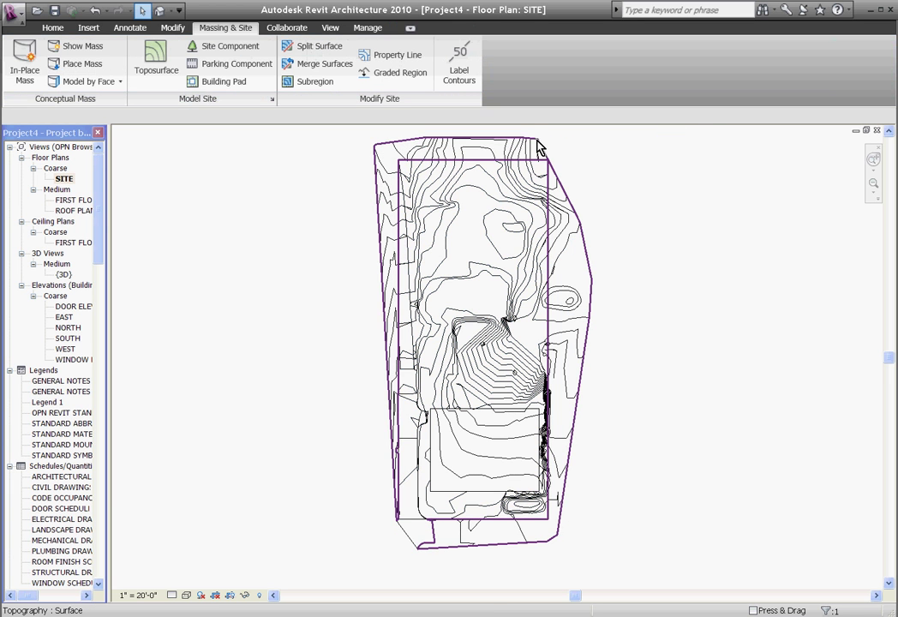
Select the outer topography surface and review its instance properties.
left_click(527, 187)
left_click(513, 202)
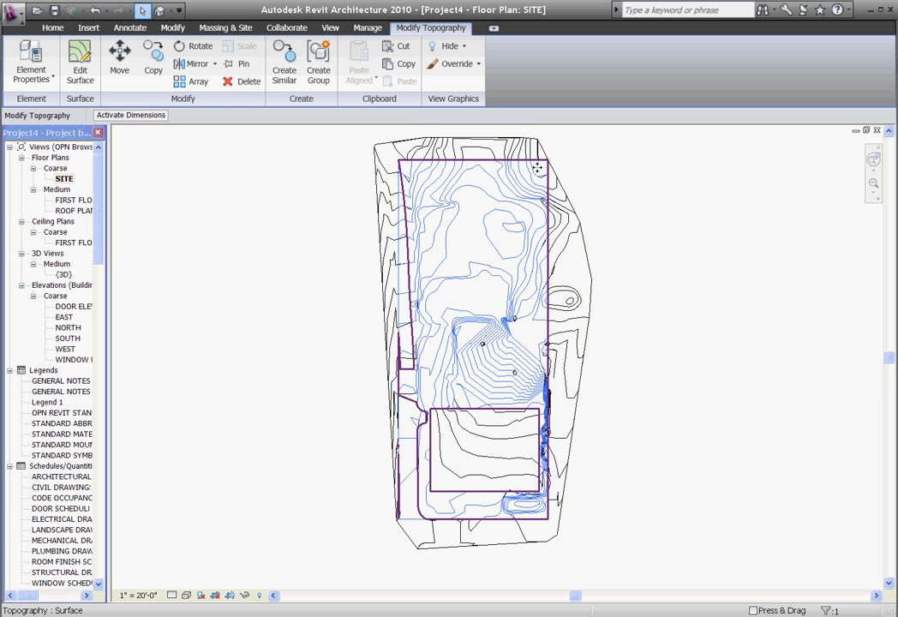
left_click(540, 192)
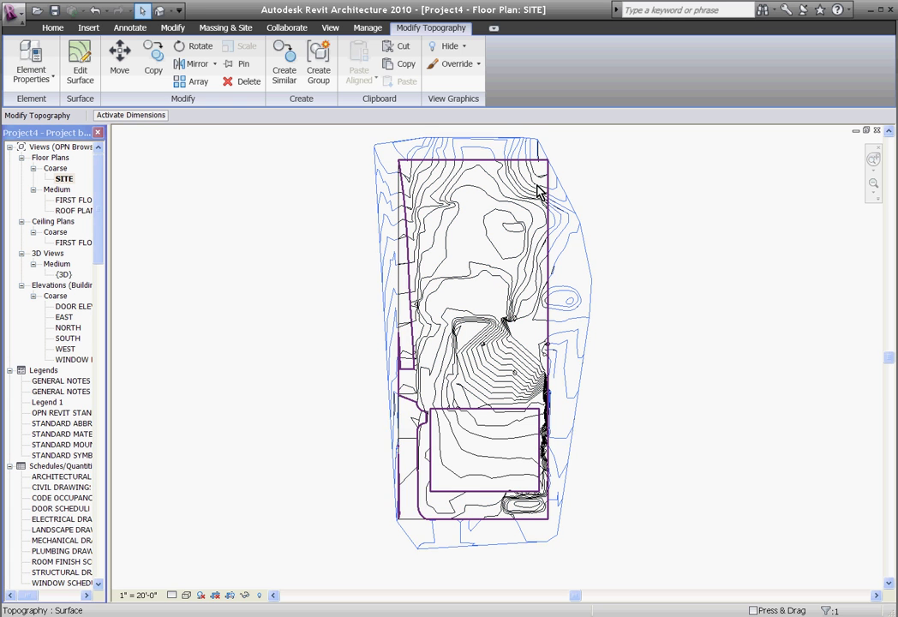
scroll(533, 161, "up", 1)
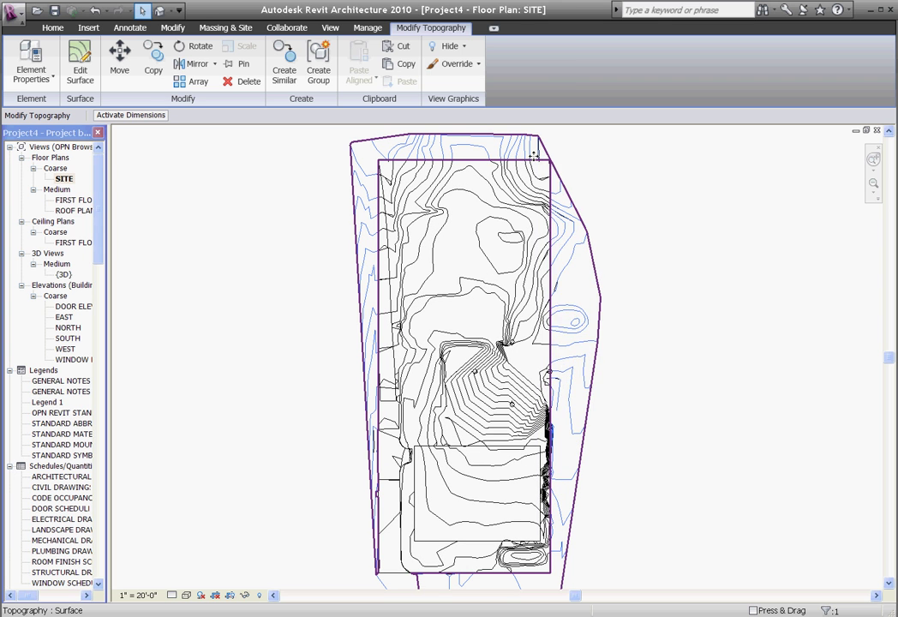
right_click(533, 155)
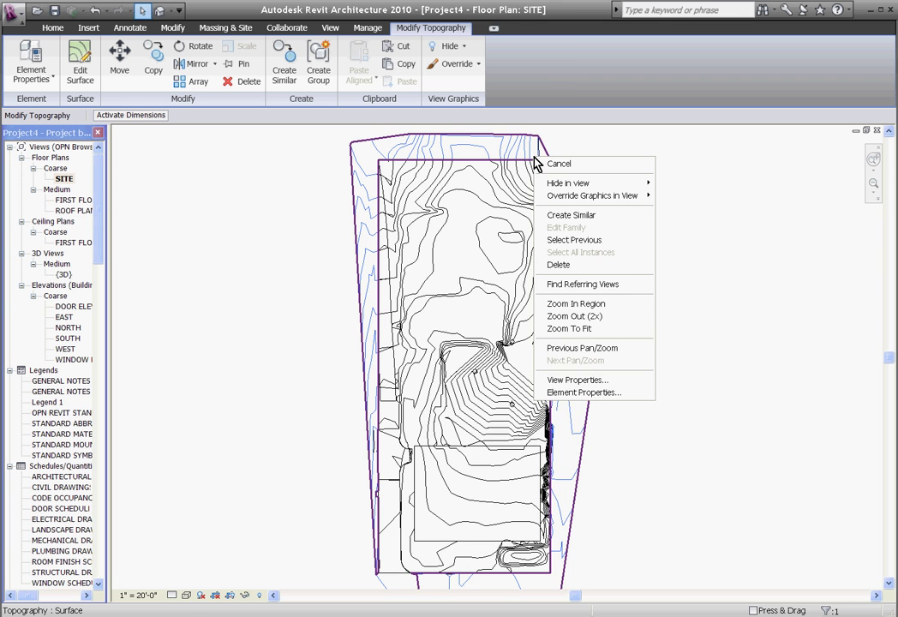
left_click(586, 400)
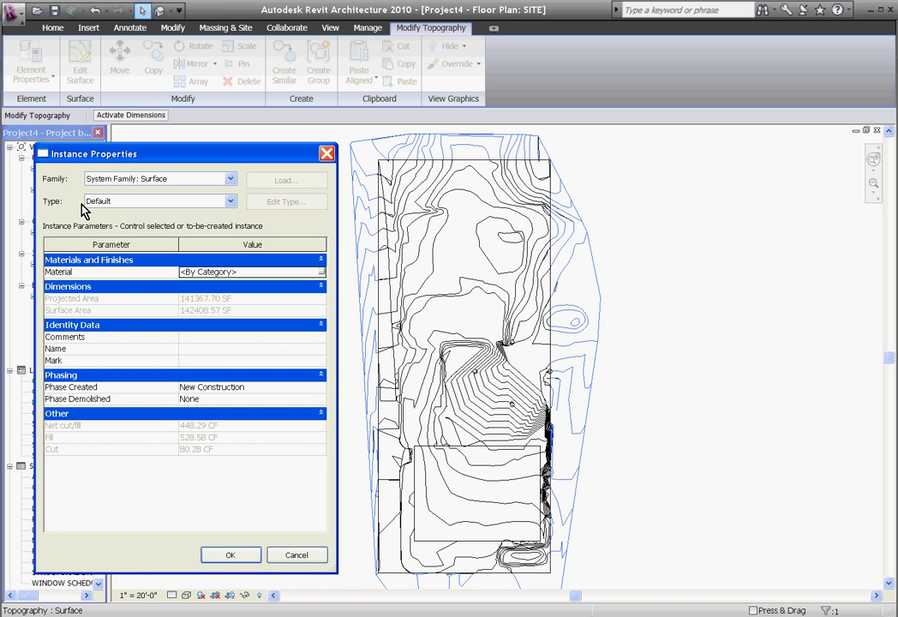
left_click(229, 556)
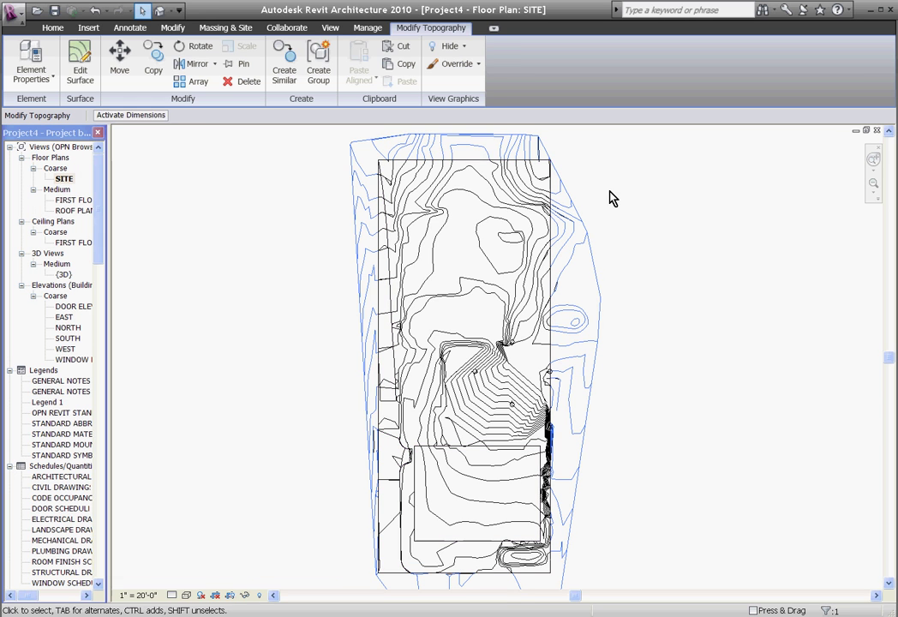
key("Escape")
Delete the large irregular outer topography surface.
left_click(571, 196)
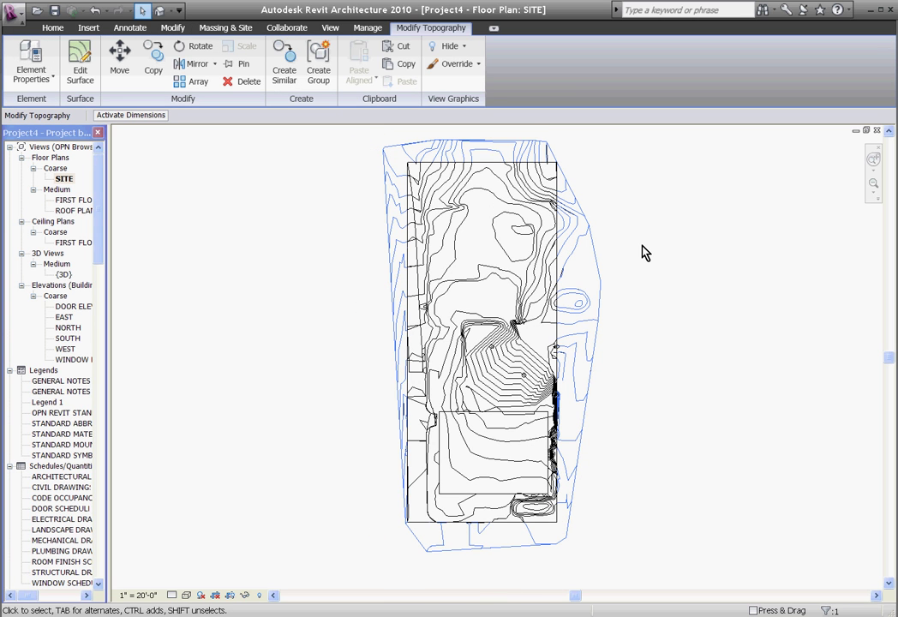
key("Escape")
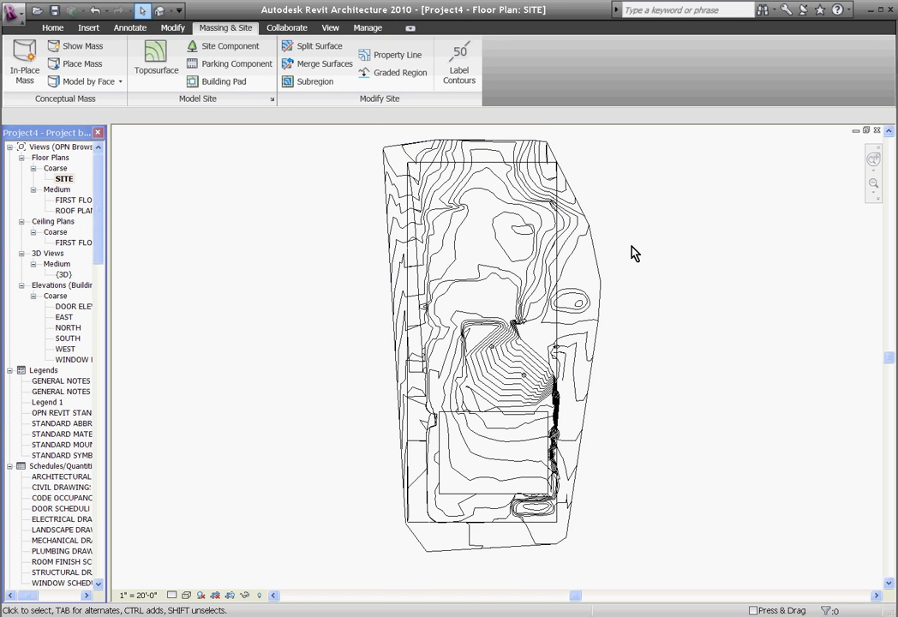
left_click(593, 224)
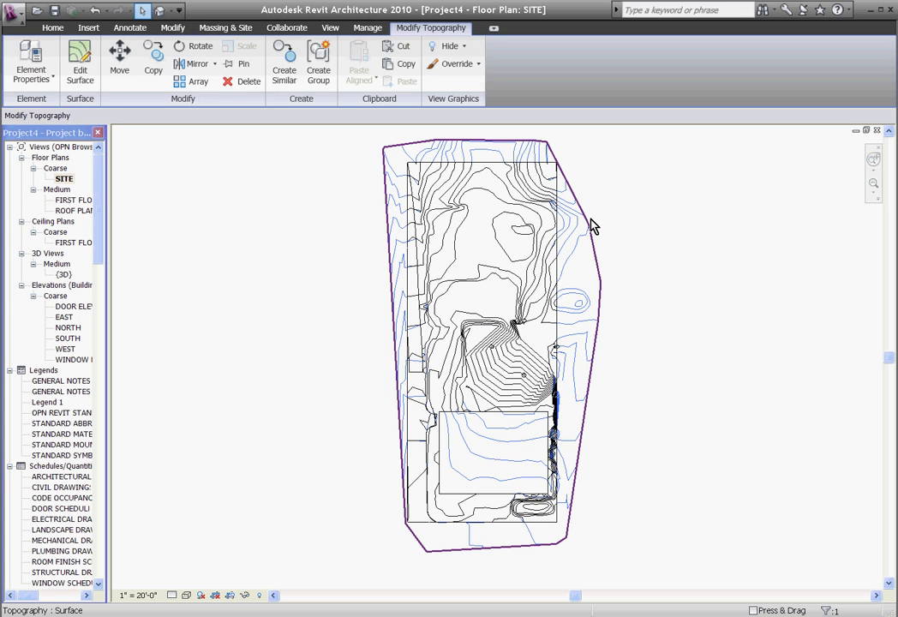
key("Delete")
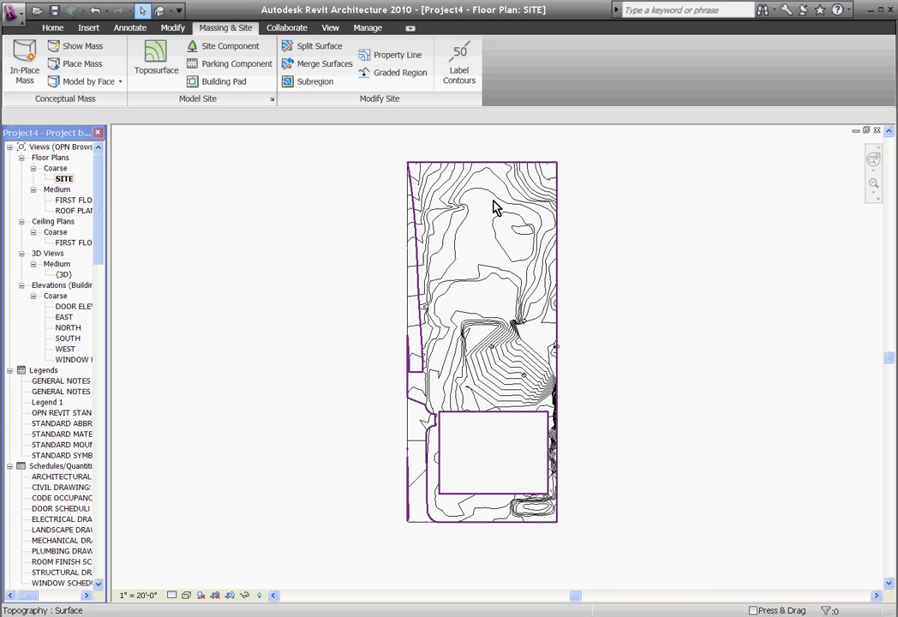
Split a rectangle from the site's upper-left down to above the middle contours.
left_click(319, 48)
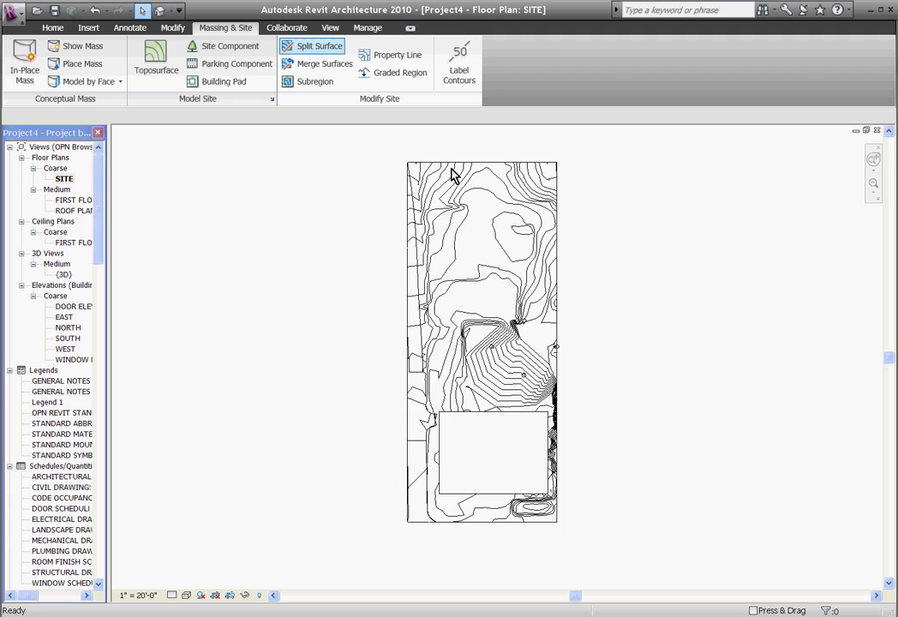
left_click(469, 186)
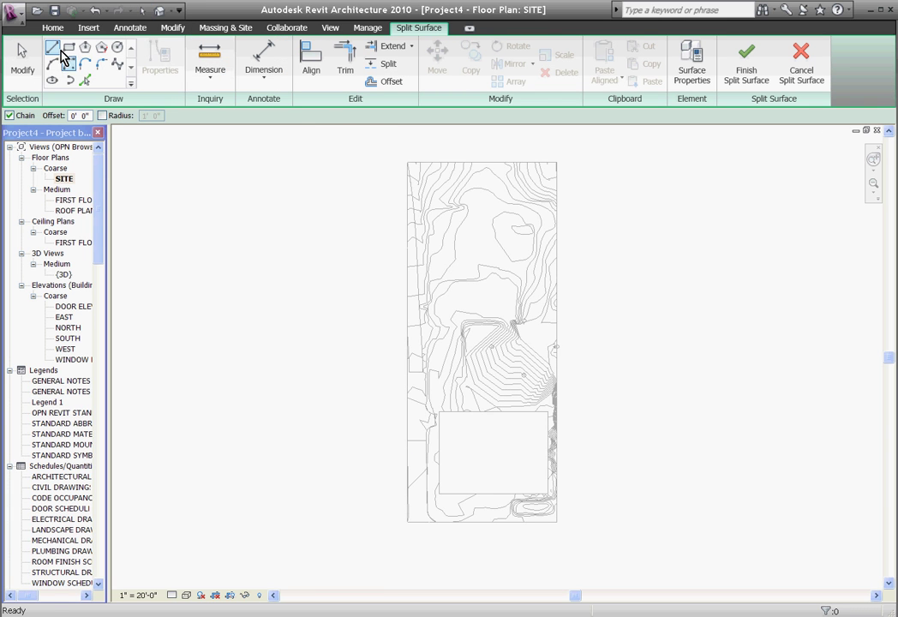
left_click(69, 48)
left_click(371, 148)
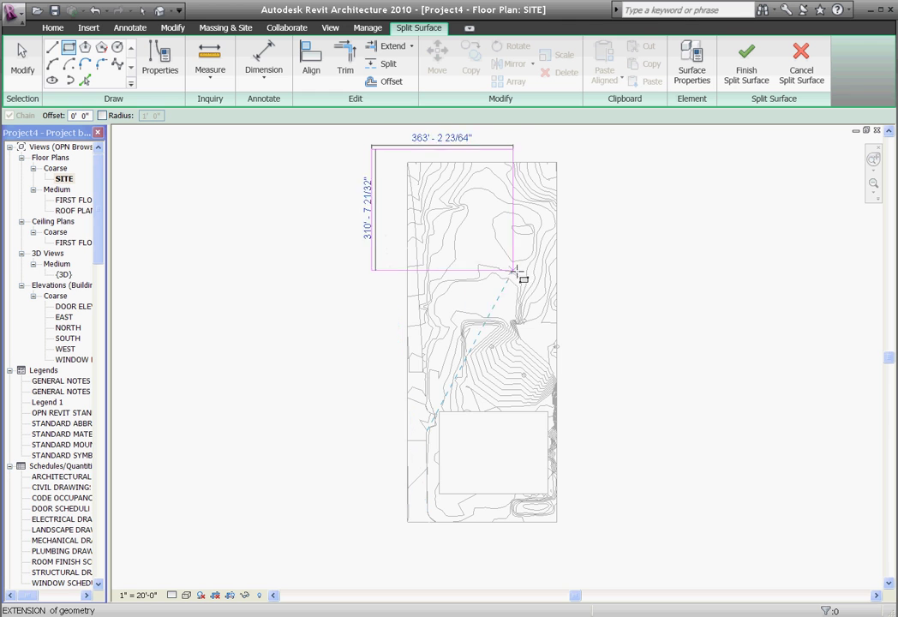
key("Escape")
key("Escape")
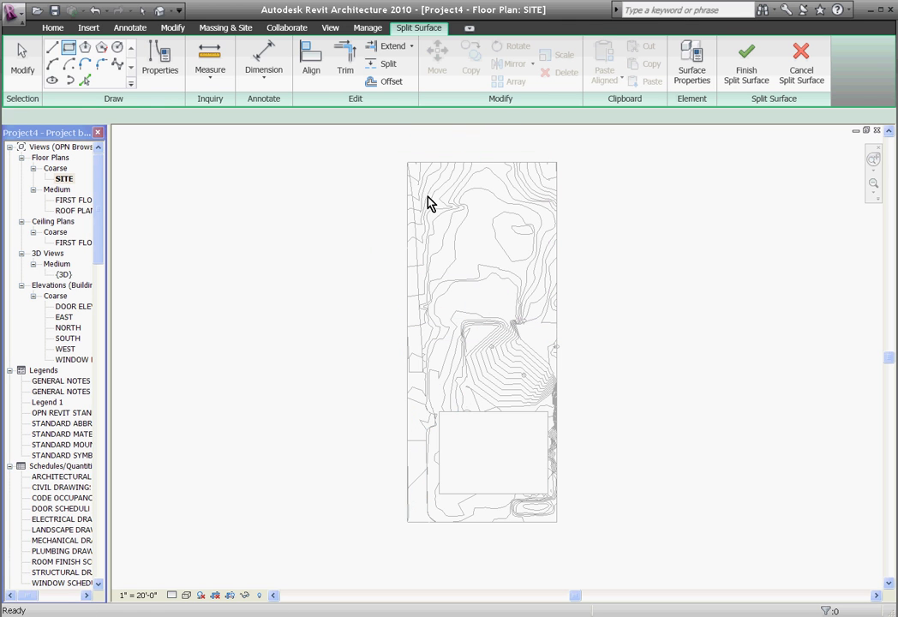
key("Return")
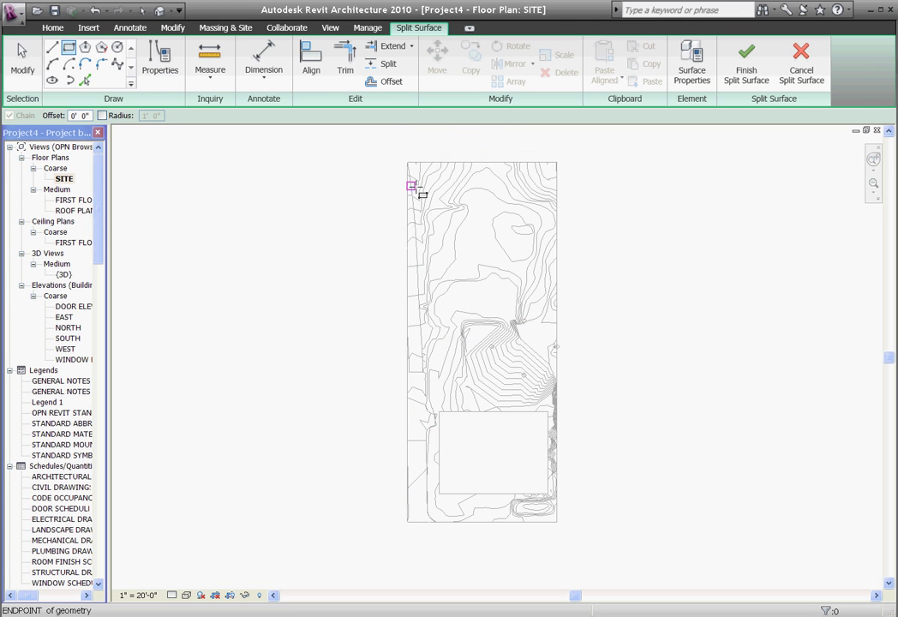
left_click(413, 183)
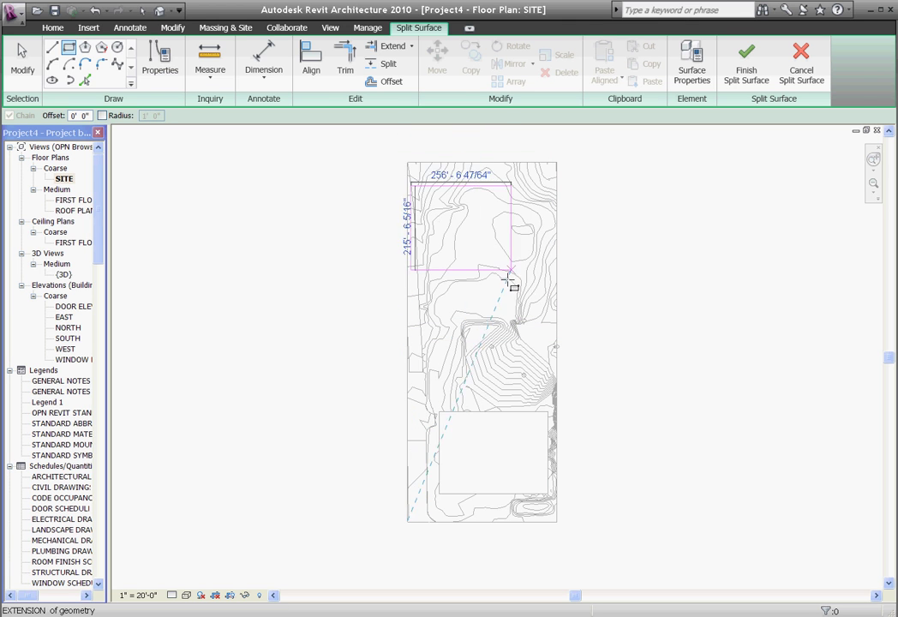
left_click(547, 303)
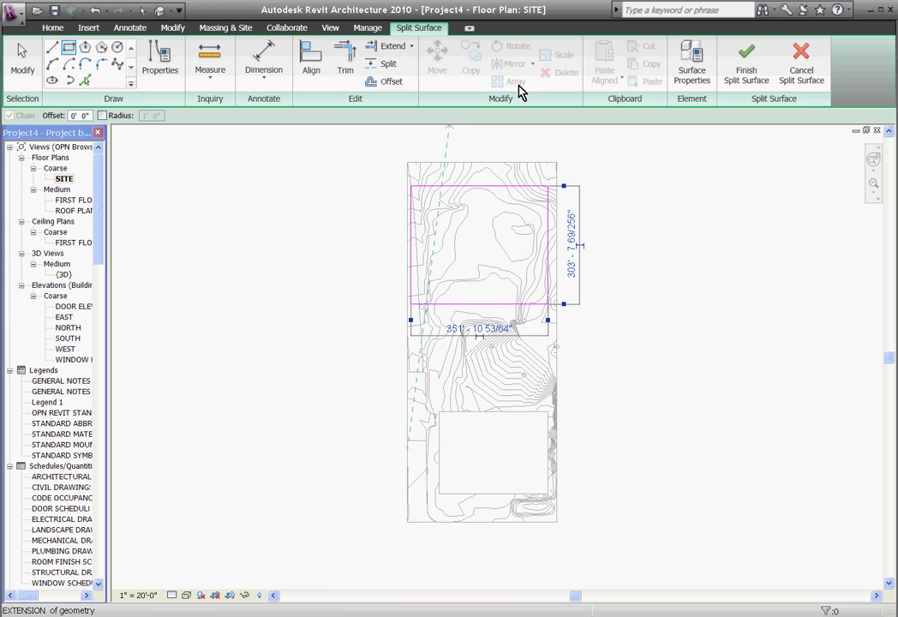
left_click(744, 82)
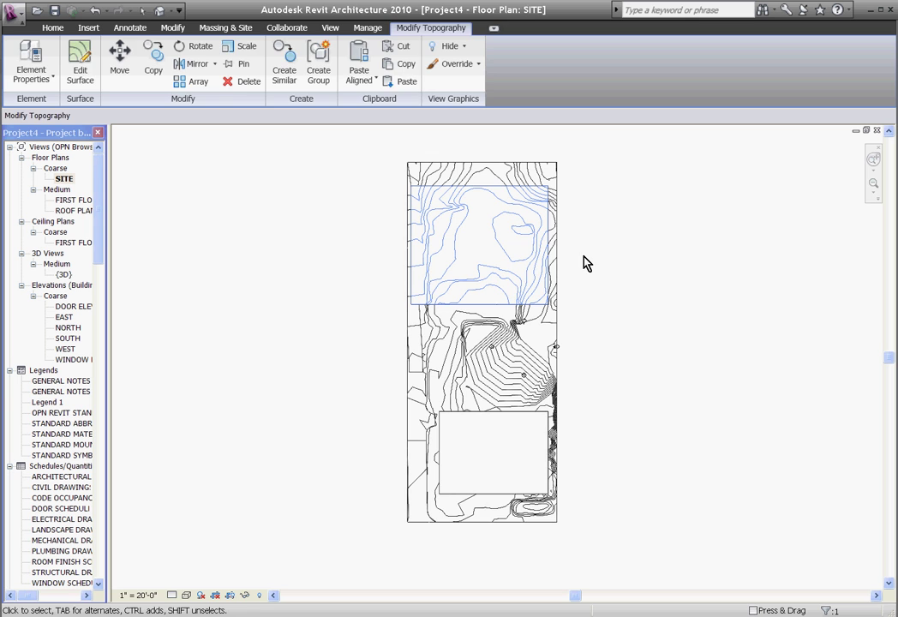
left_click(524, 292)
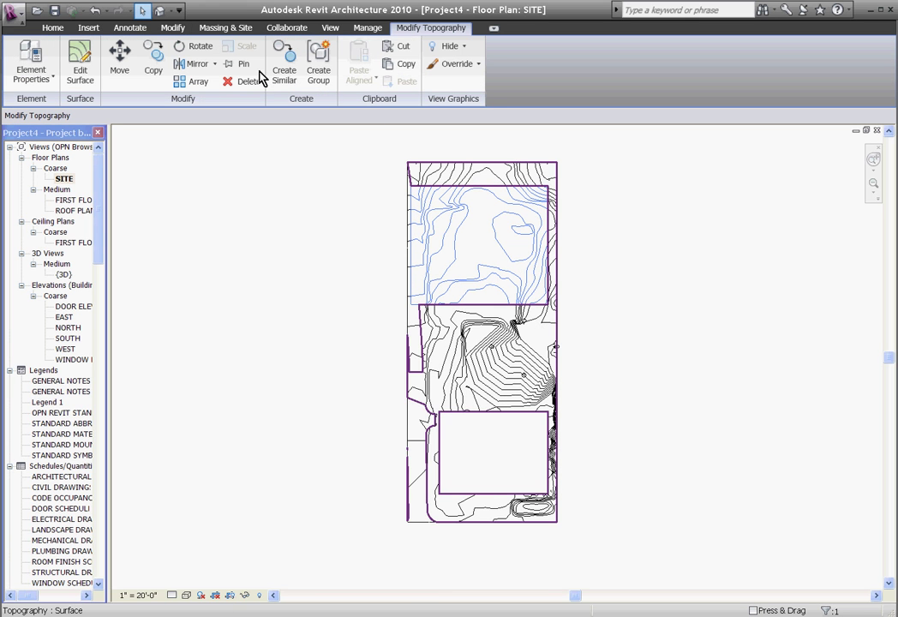
Merge the upper rectangle into the outer surface, with the outer surface as primary.
left_click(232, 28)
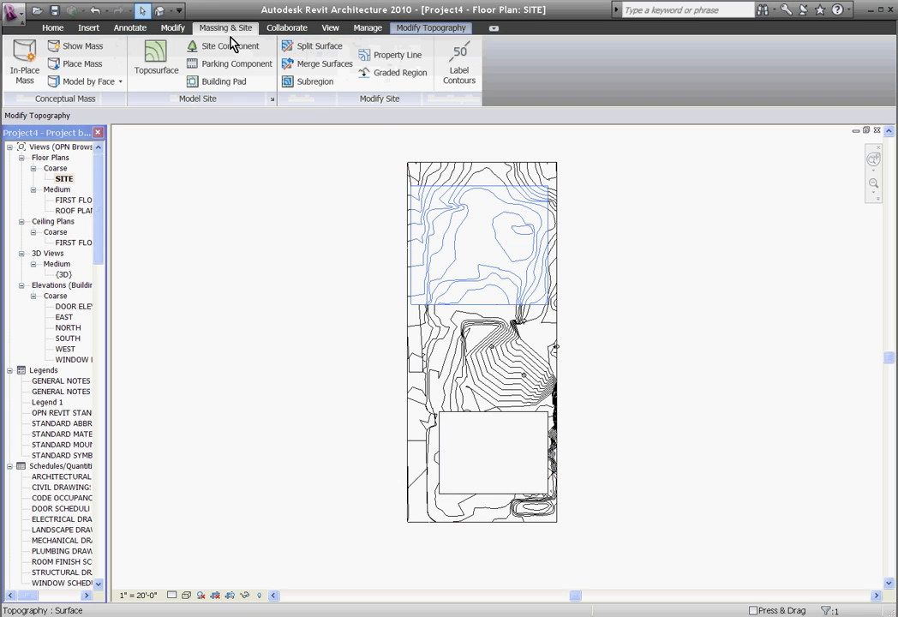
left_click(336, 69)
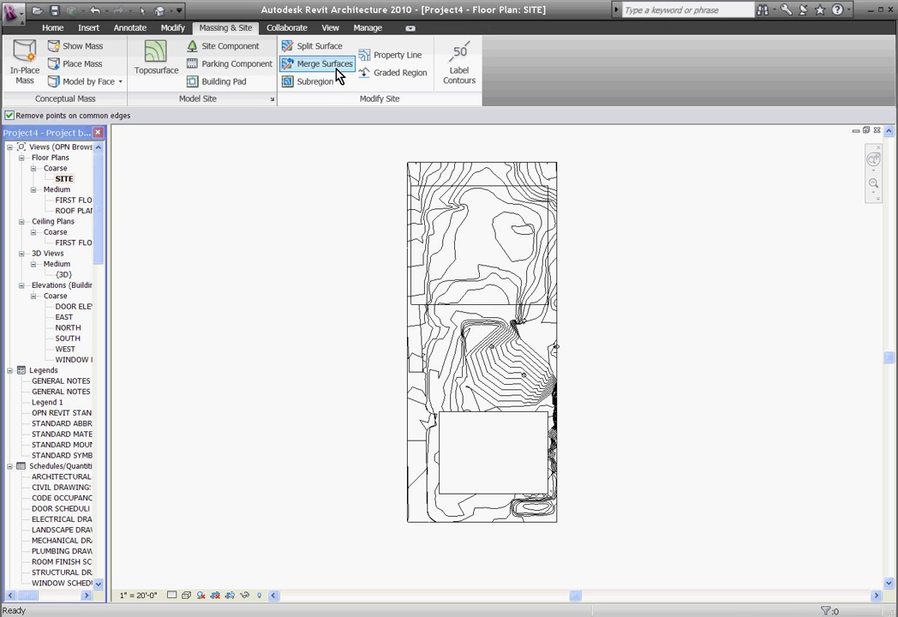
left_click(457, 175)
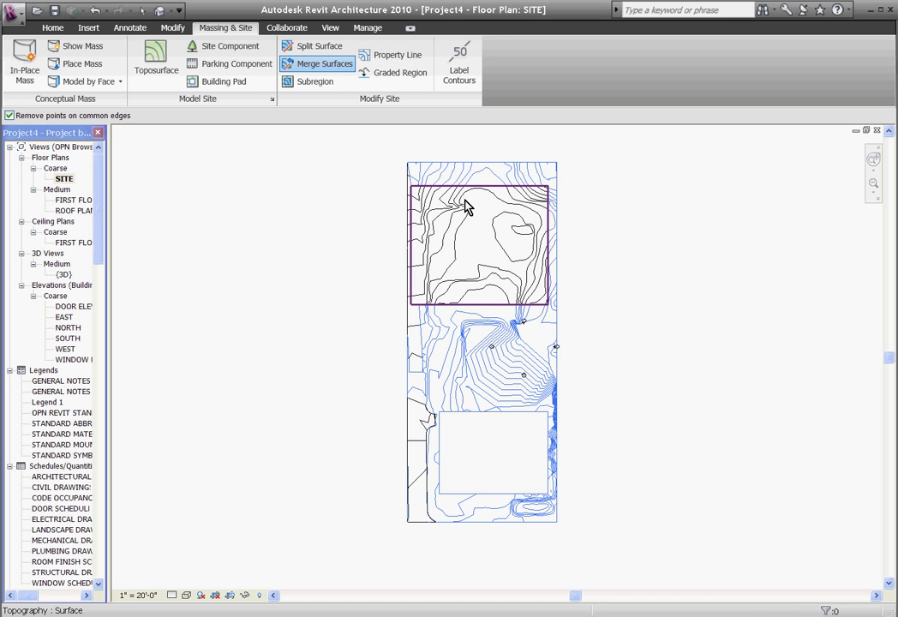
left_click(465, 206)
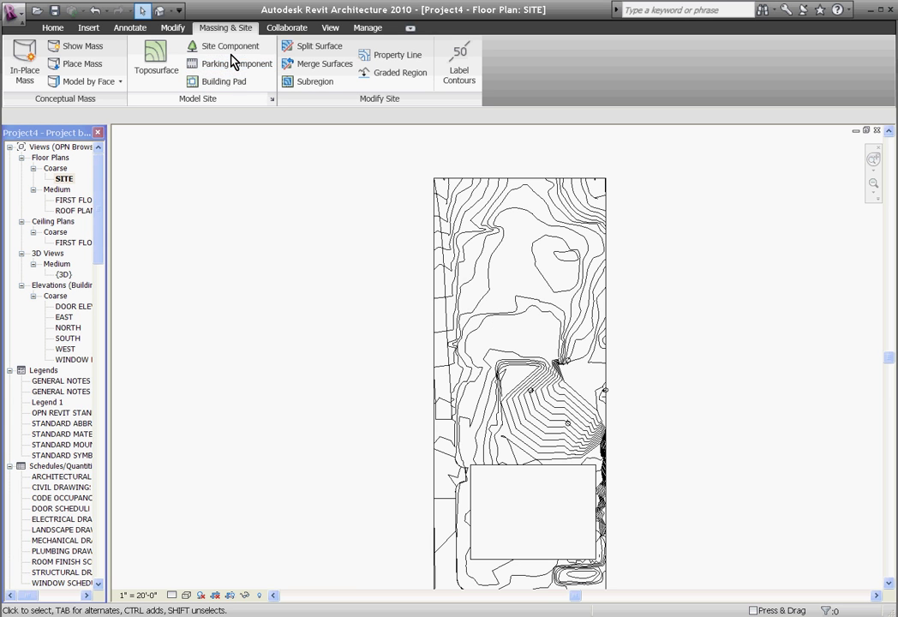
Place two 9' x 18' - 90 deg parking spaces side by side on the pad's top edge.
left_click(243, 66)
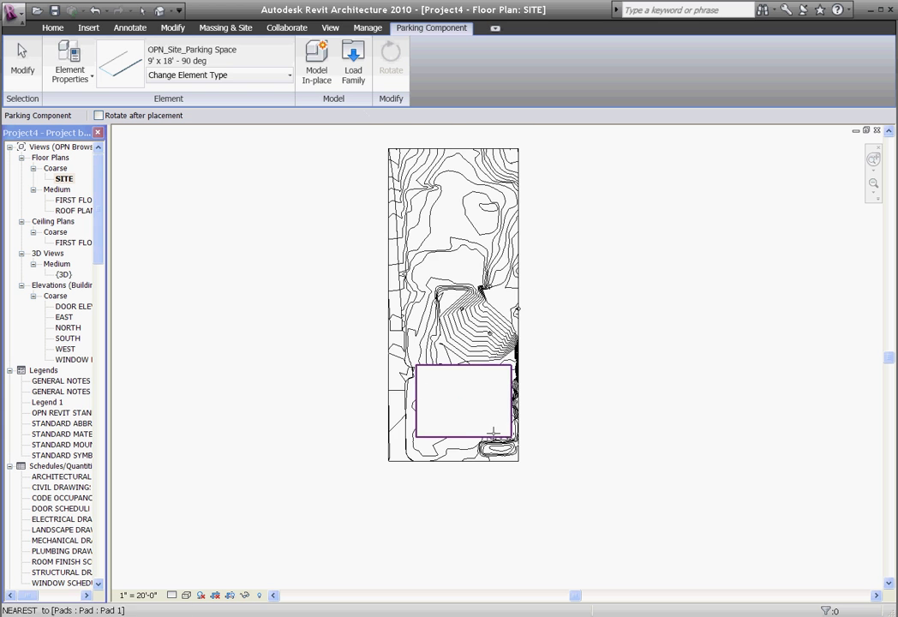
scroll(510, 438, "up", 4)
scroll(508, 437, "up", 2)
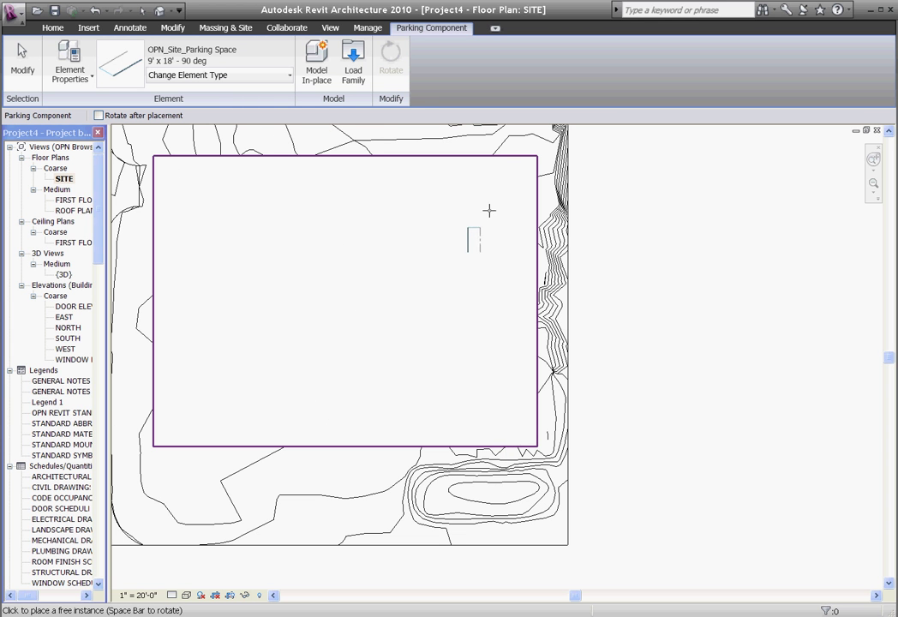
scroll(490, 169, "up", 4)
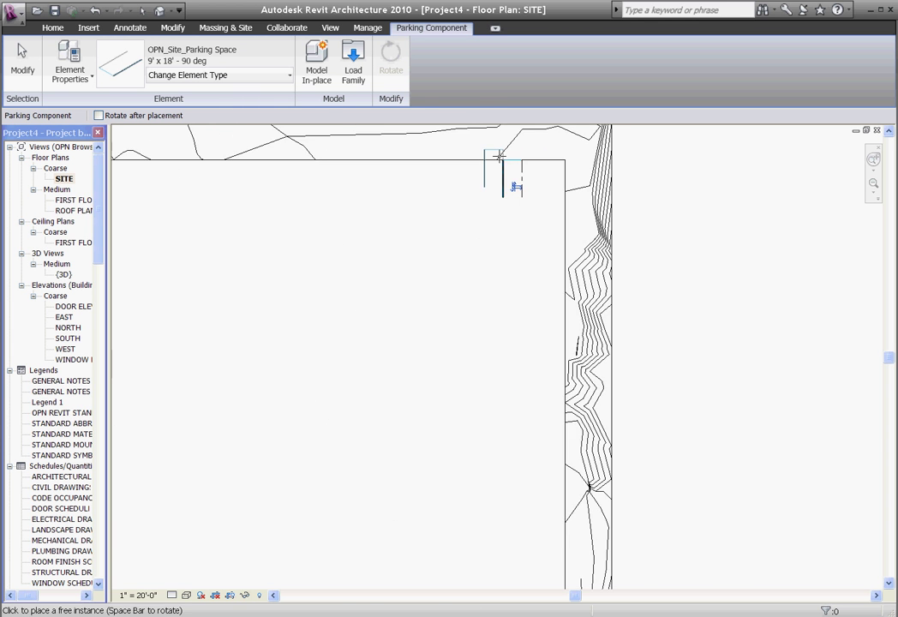
left_click(490, 171)
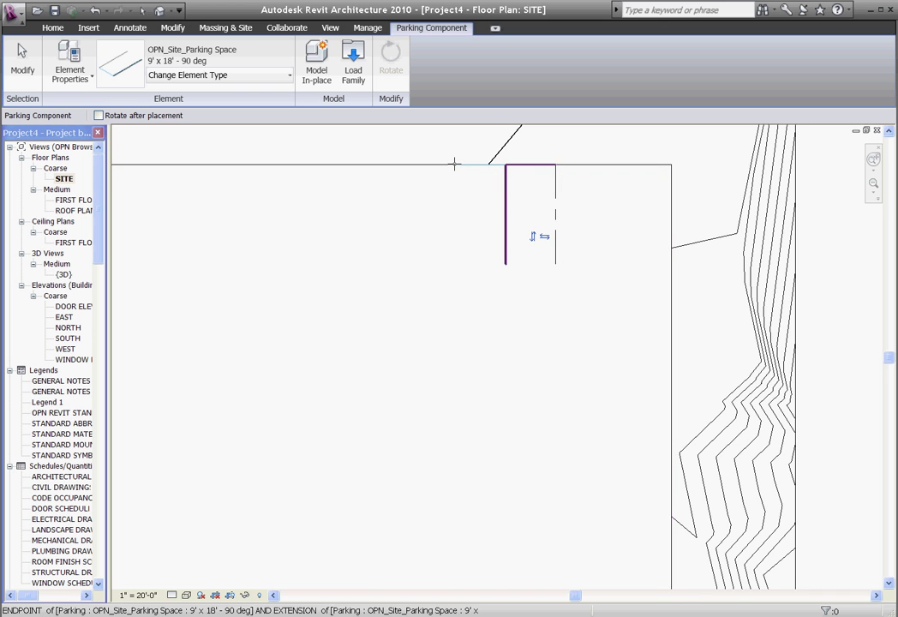
left_click(408, 198)
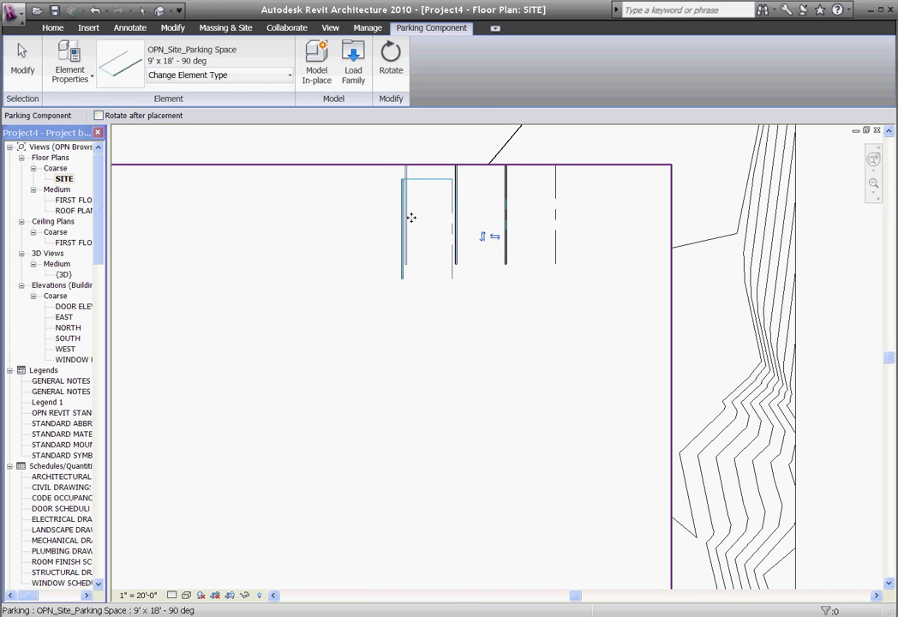
key("Escape")
Review a parking space's Element Properties and accept them.
left_click(408, 208)
right_click(408, 208)
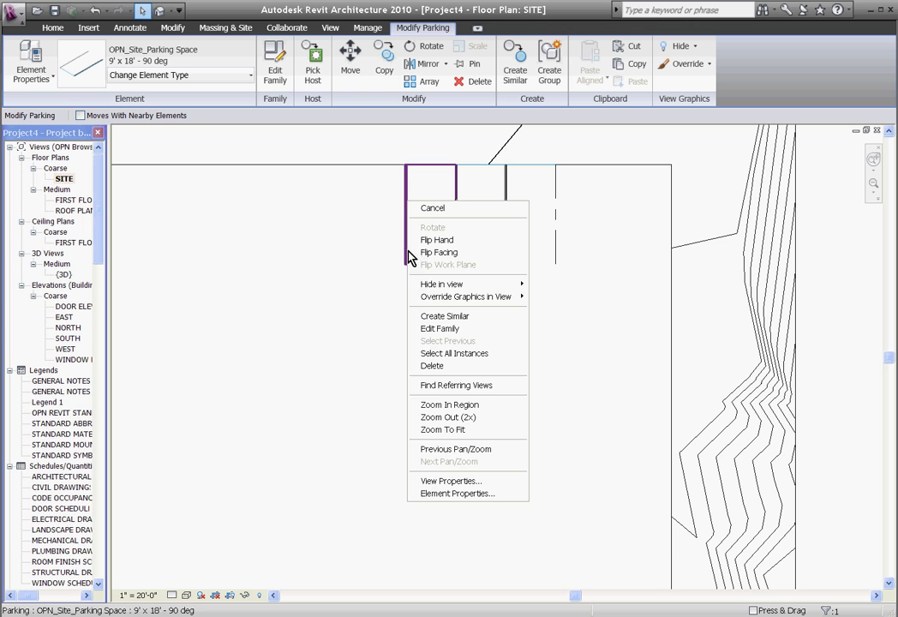
left_click(446, 494)
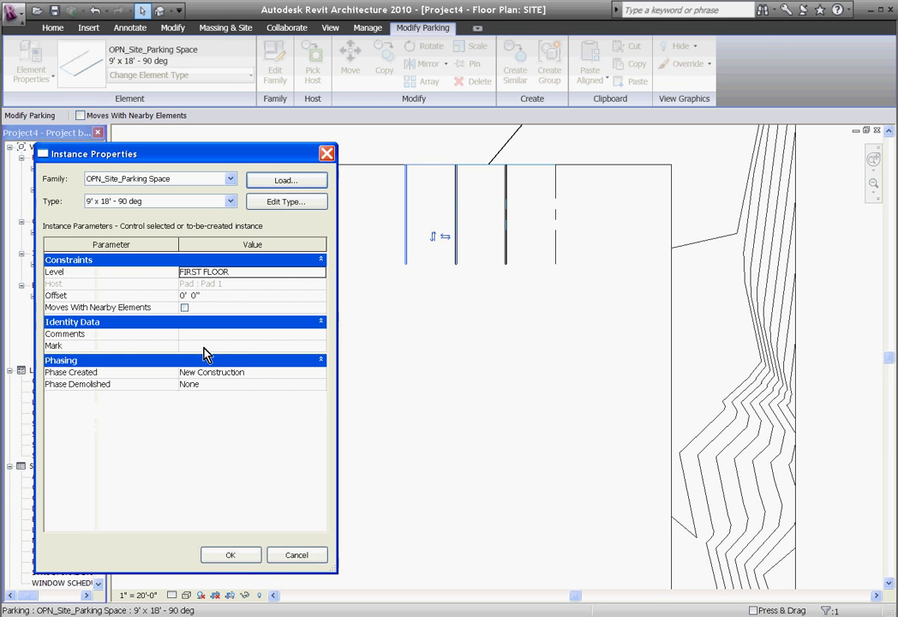
left_click(246, 556)
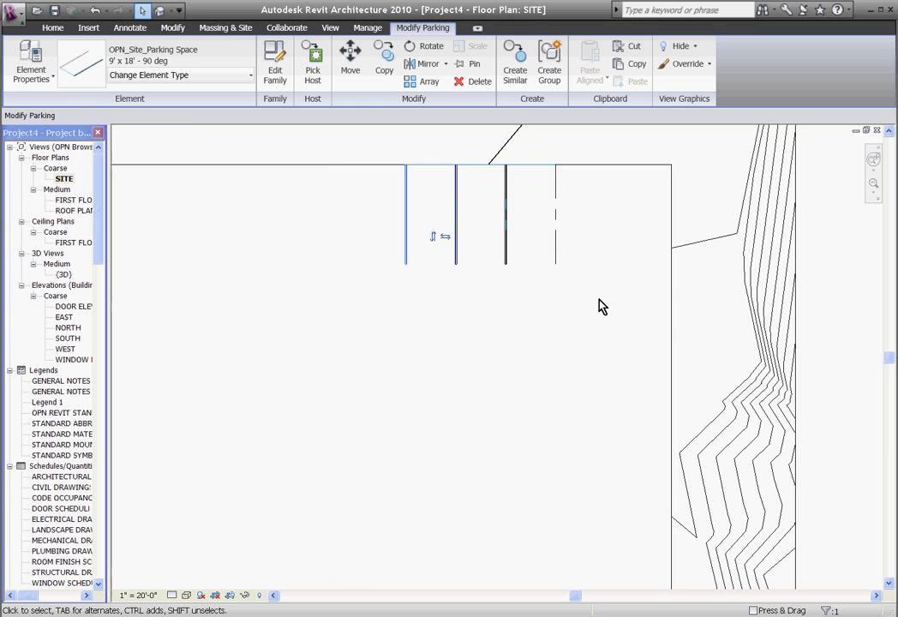
scroll(570, 312, "down", 2)
Load RPC Tree - Deciduous.rfa from the Planting library for Red Ash - 25' trees.
key("Escape")
scroll(566, 302, "down", 5)
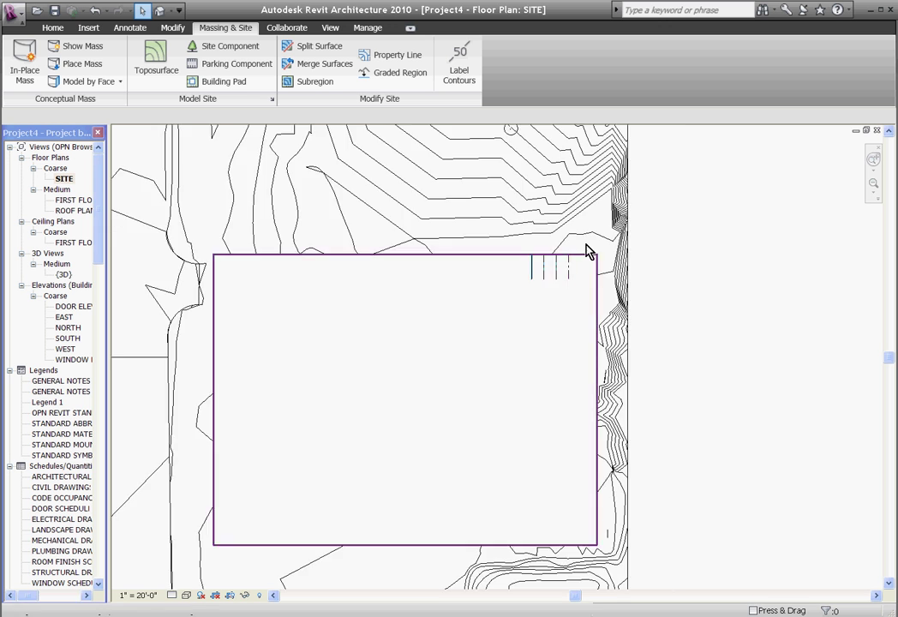
scroll(543, 457, "down", 4)
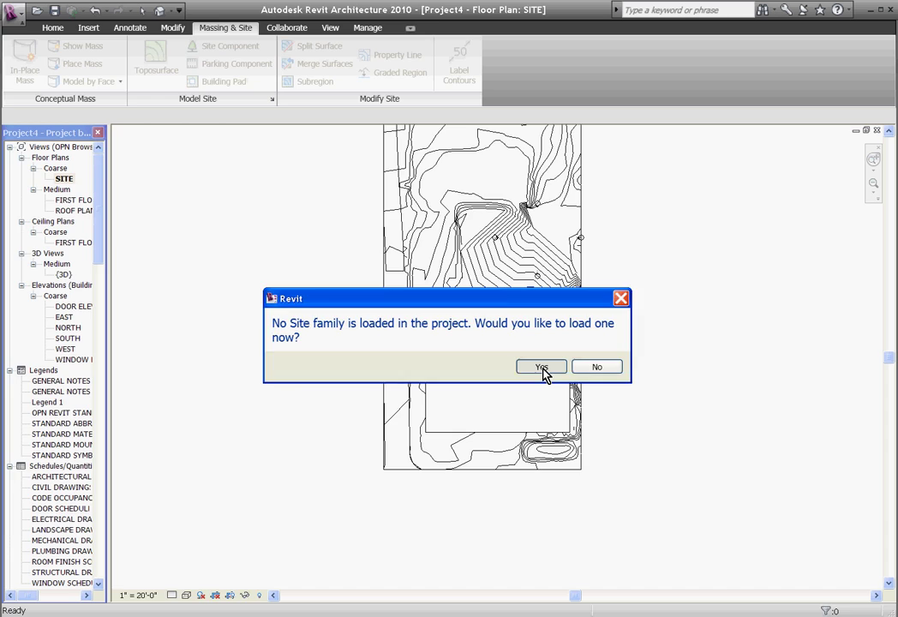
left_click(542, 369)
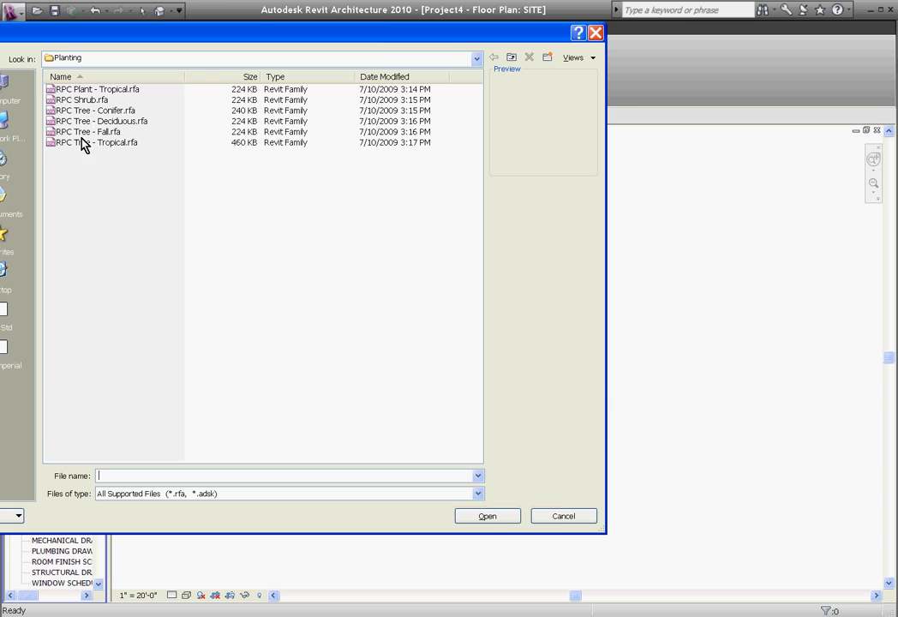
left_click(85, 121)
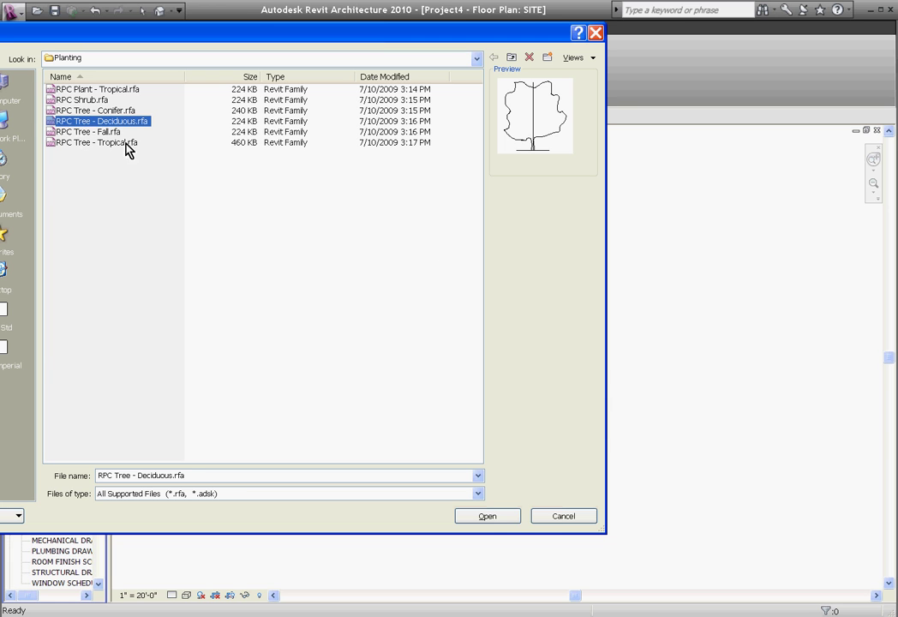
left_click(492, 517)
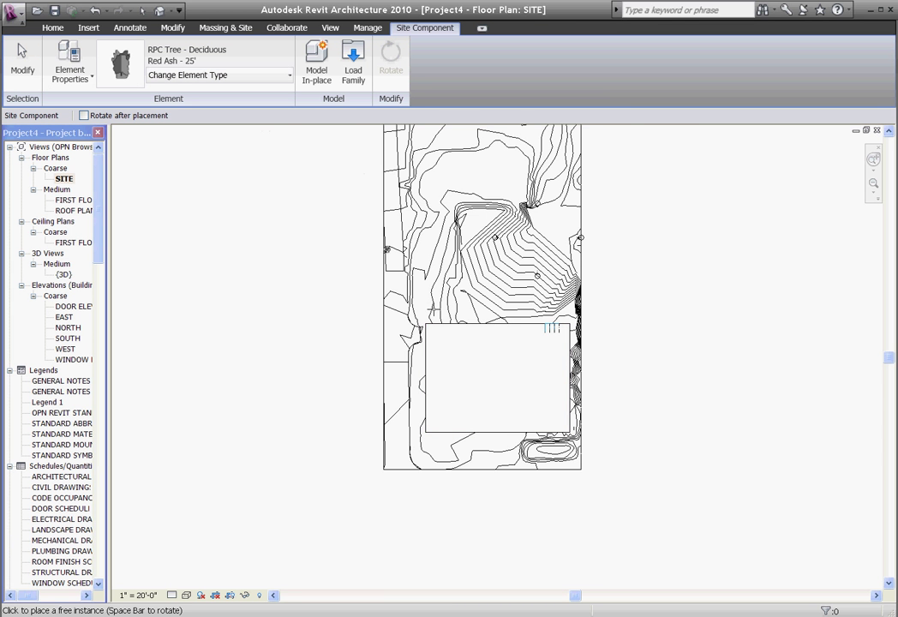
Place four Red Ash - 25' trees on the slope around and above the pad.
scroll(483, 225, "up", 5)
left_click(512, 298)
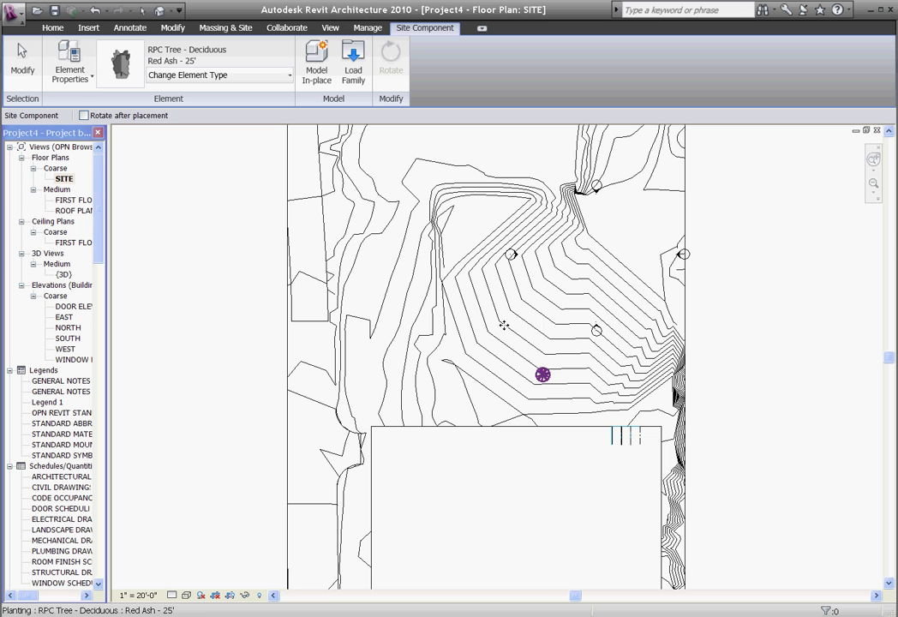
left_click(542, 327)
left_click(426, 327)
left_click(503, 227)
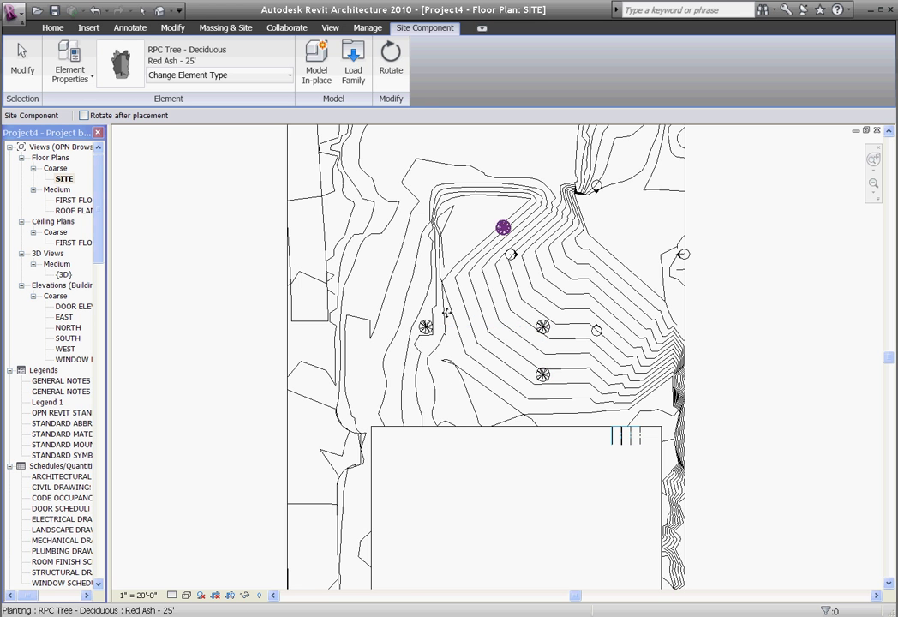
Add two more trees near the top of the site, then select the two upper-middle trees.
scroll(452, 385, "down", 3)
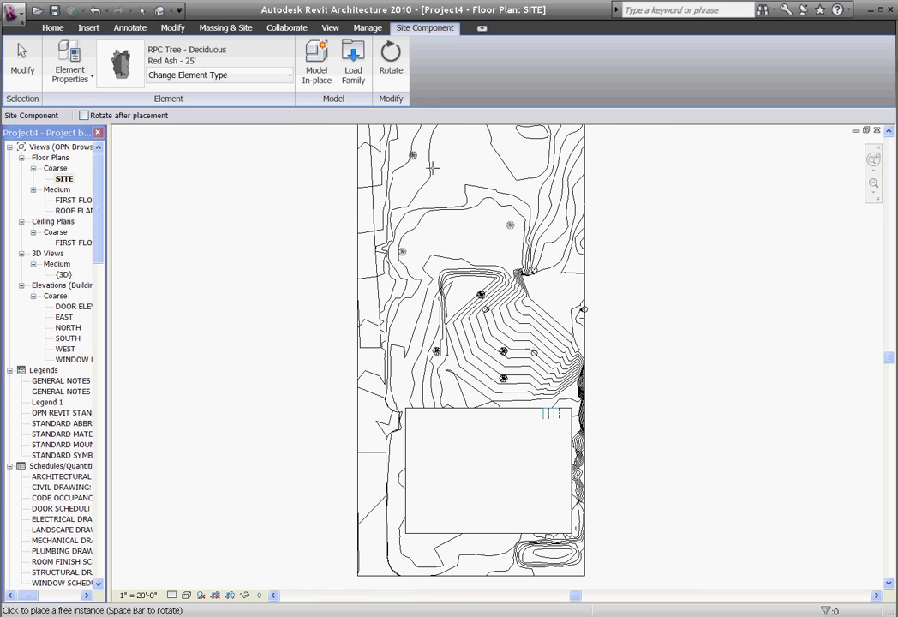
scroll(433, 168, "down", 2)
scroll(463, 205, "up", 3)
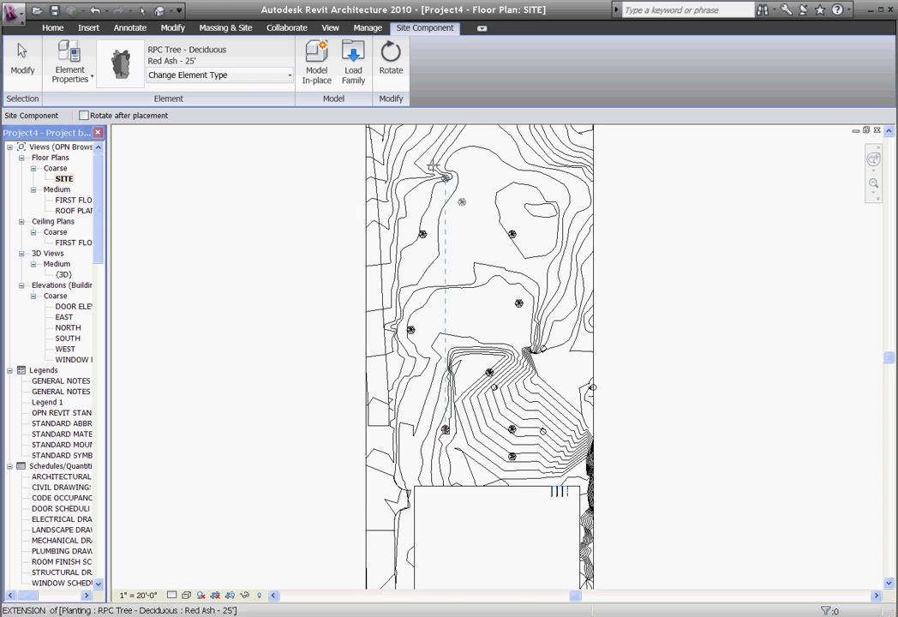
left_click(422, 154)
left_click(519, 153)
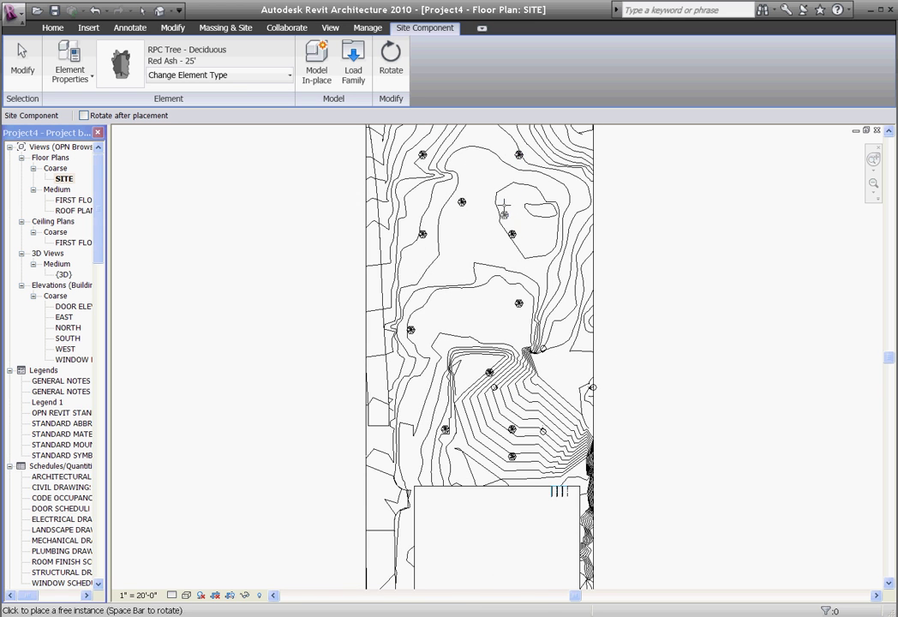
scroll(506, 210, "down", 2)
key("Escape")
key("Escape")
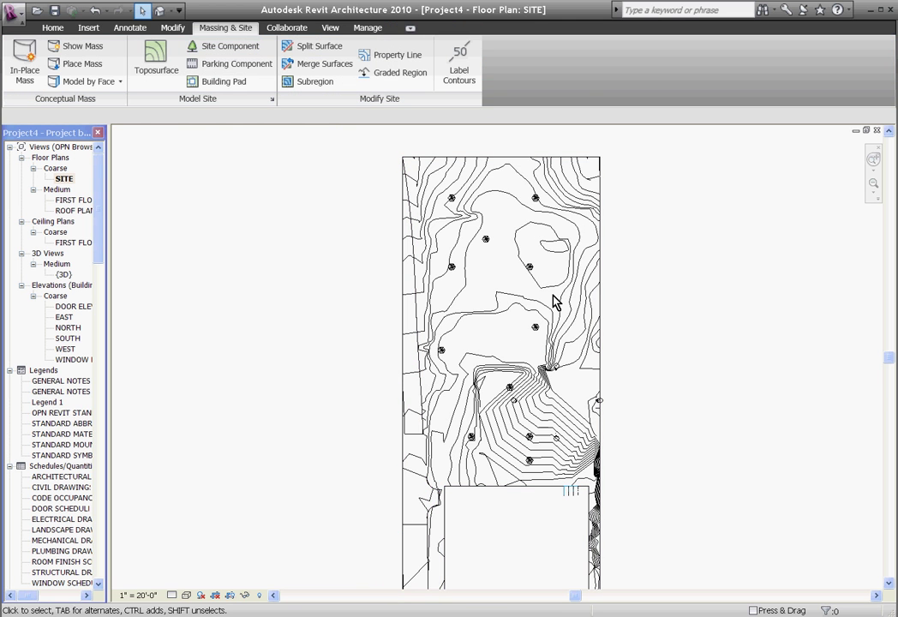
scroll(529, 212, "up", 2)
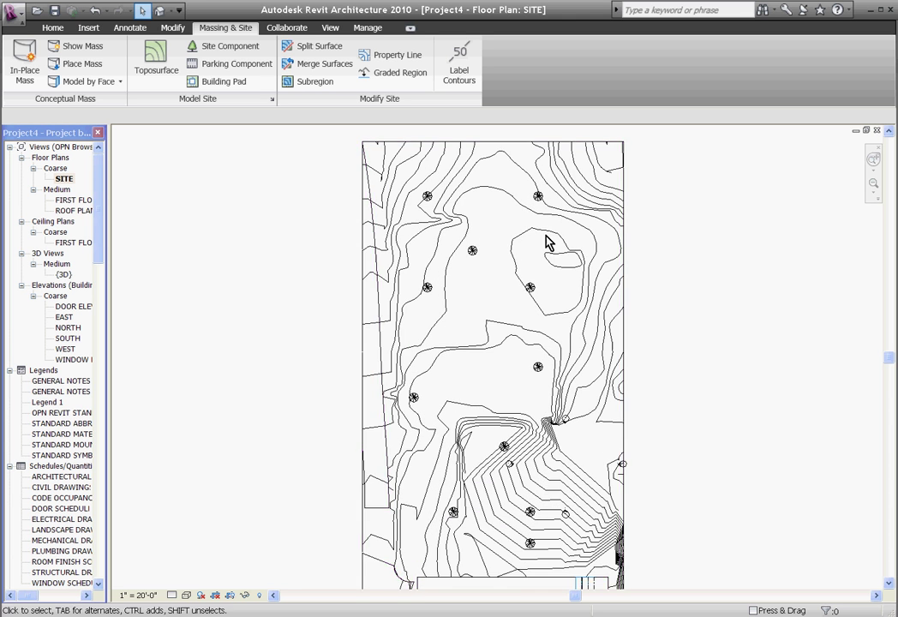
left_click_drag(461, 248, 559, 355)
Switch the three selected trees to Gray Birch and the two left trees to Honey Locust - 25'.
left_click(553, 393, "ctrl")
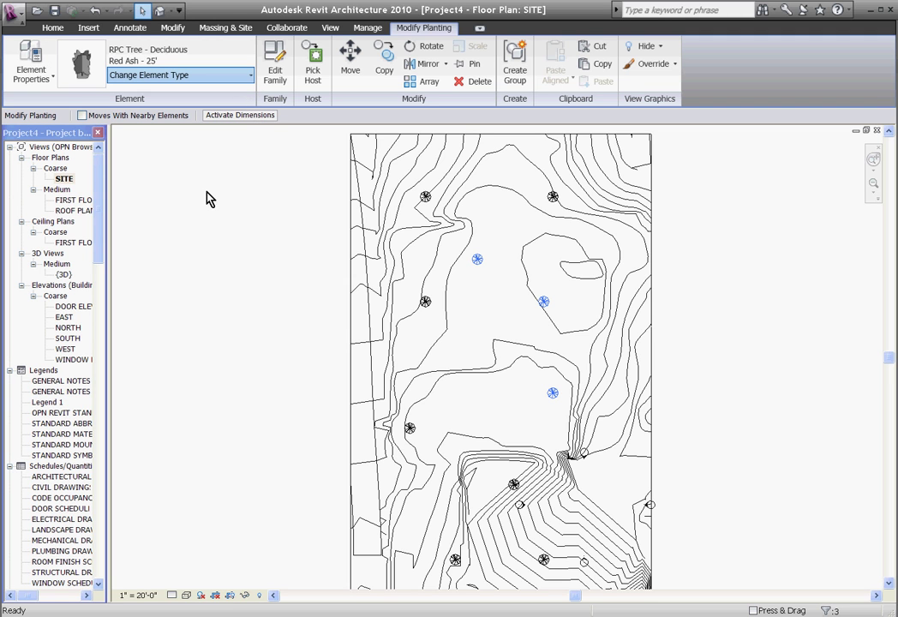
key("Escape")
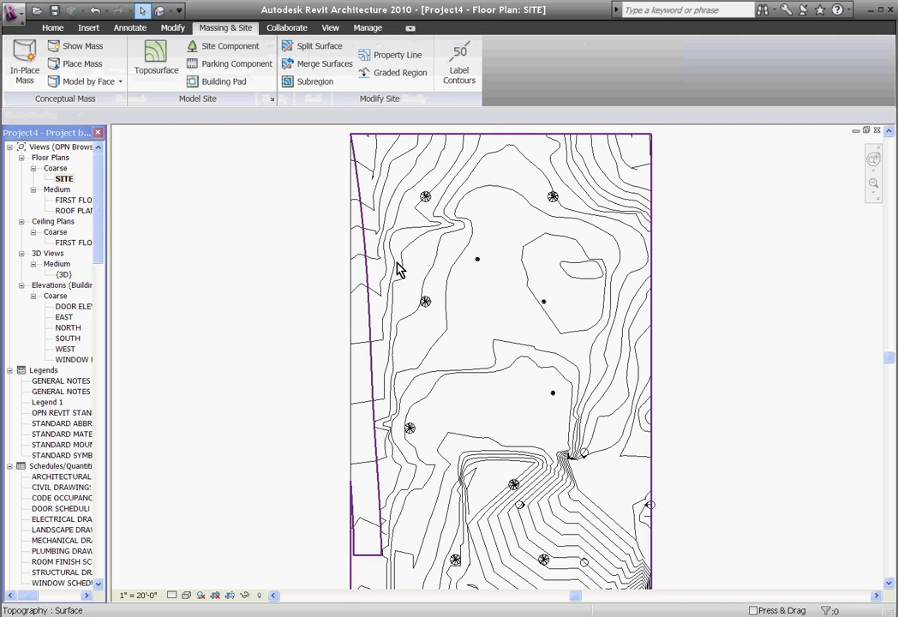
left_click_drag(397, 269, 457, 452)
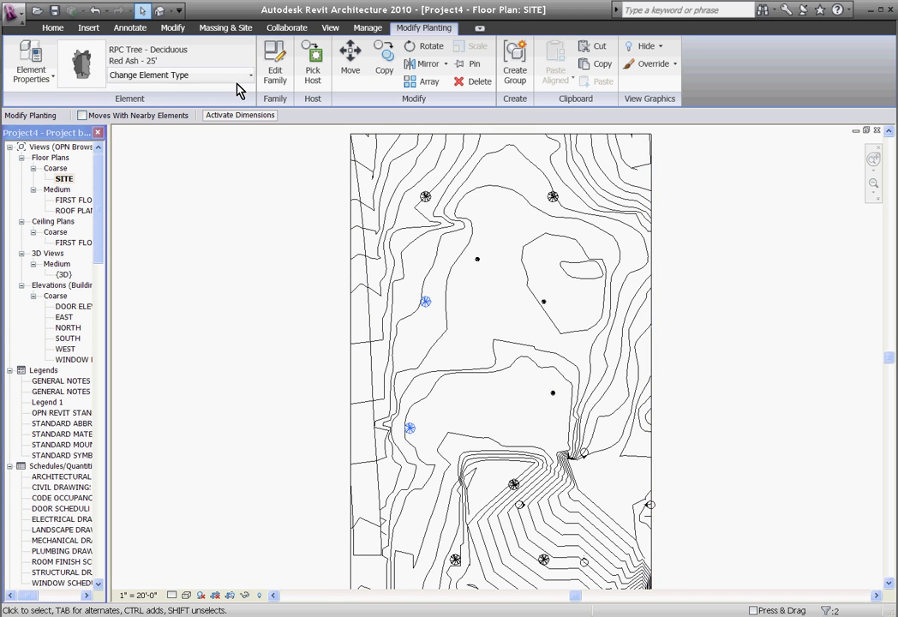
left_click(250, 75)
scroll(251, 80, "up", 3)
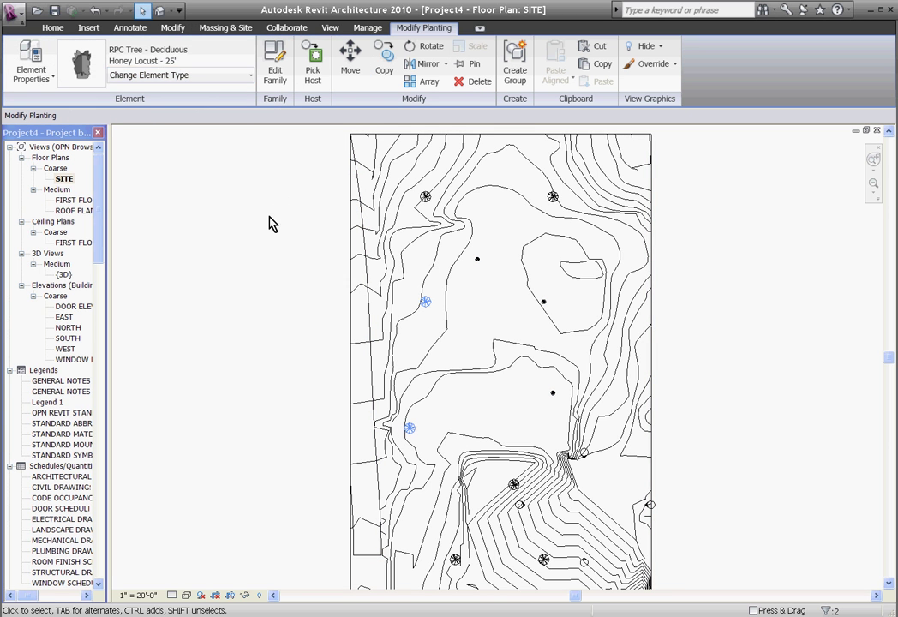
key("Escape")
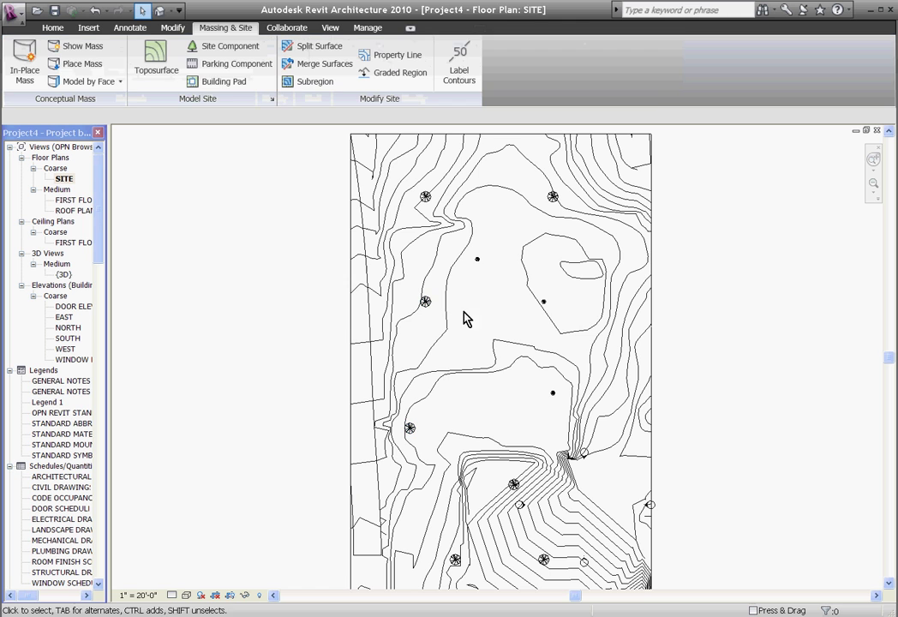
Change the Red Ash - 25' tree type's Height to 23' in its type properties.
left_click(554, 199)
right_click(554, 197)
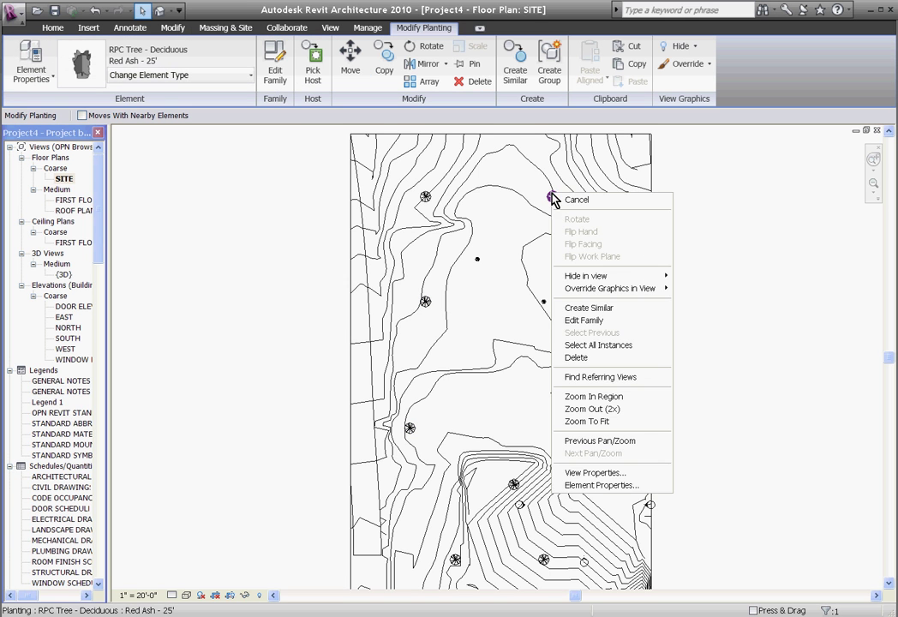
left_click(600, 485)
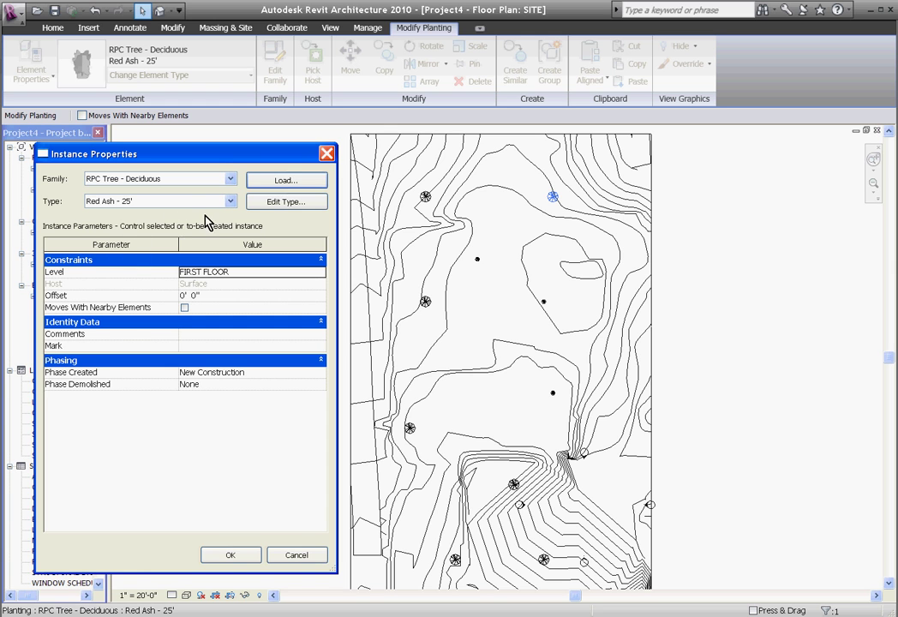
left_click(272, 201)
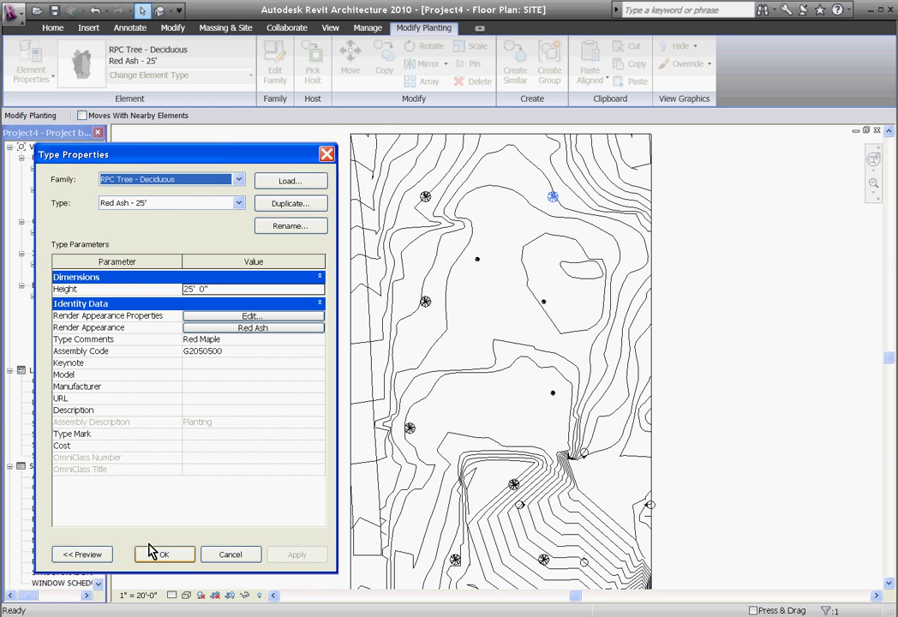
left_click(200, 293)
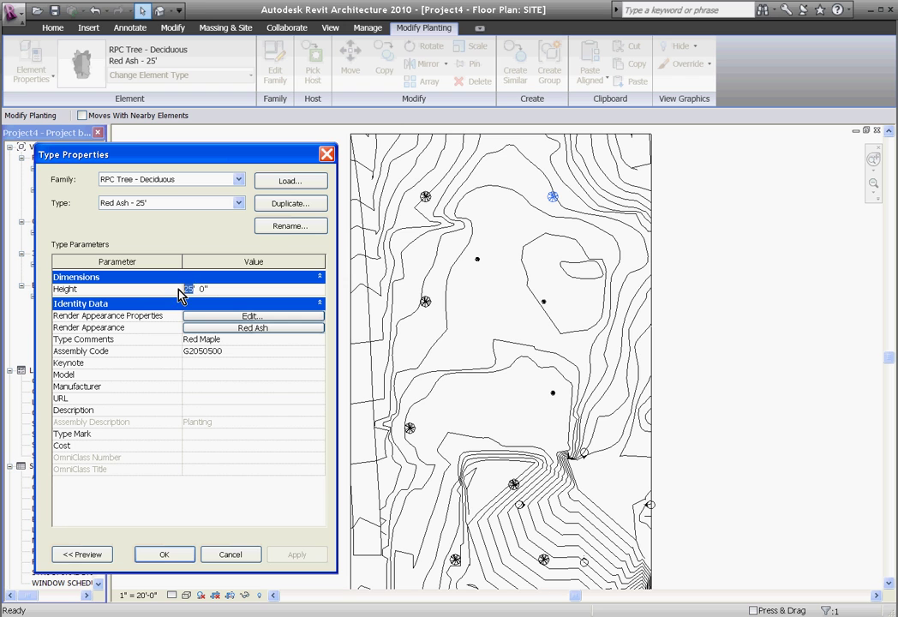
type("3")
key("Return")
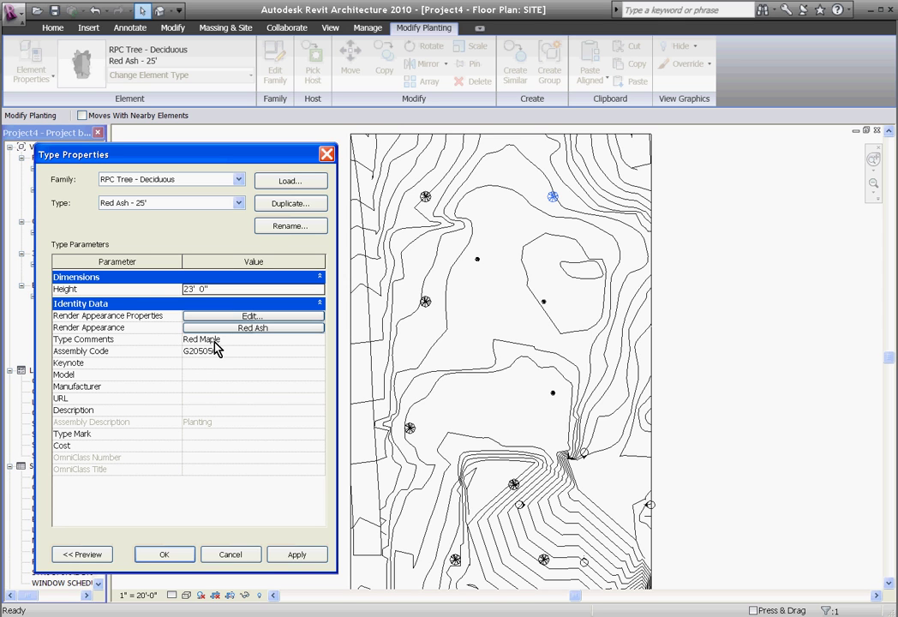
left_click(186, 556)
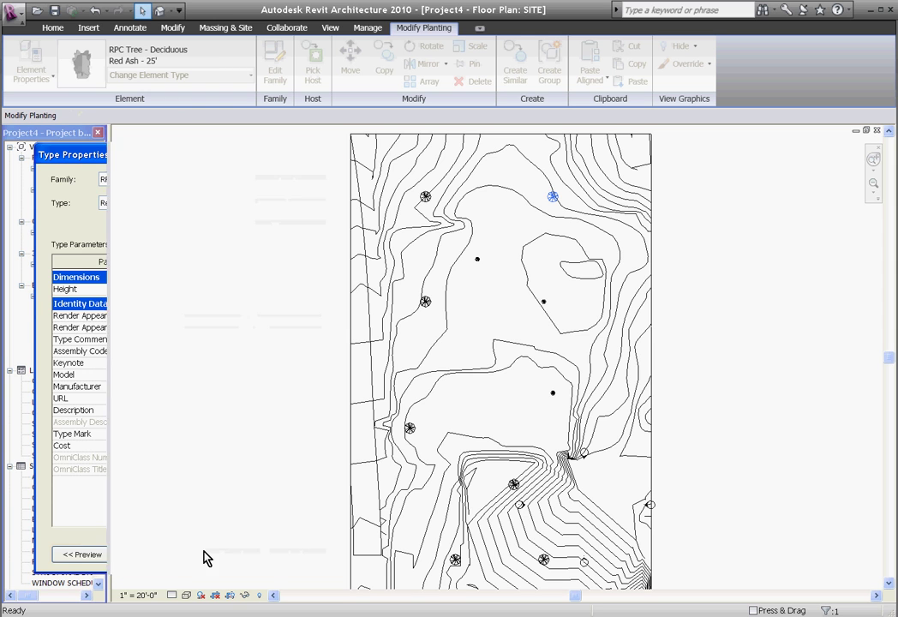
Close the tree's properties, deselect it and view the East elevation.
left_click(230, 556)
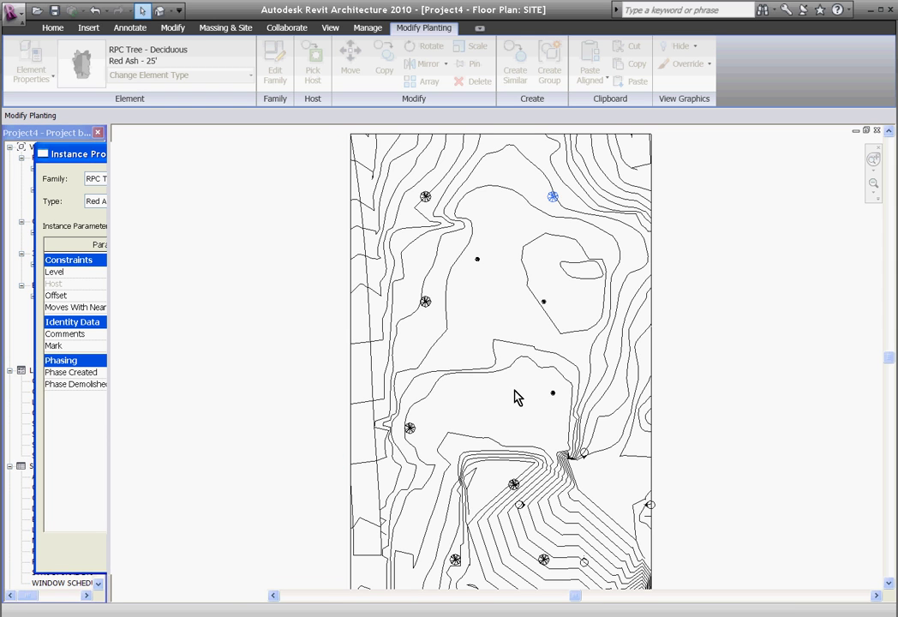
left_click(485, 345)
scroll(509, 325, "down", 2)
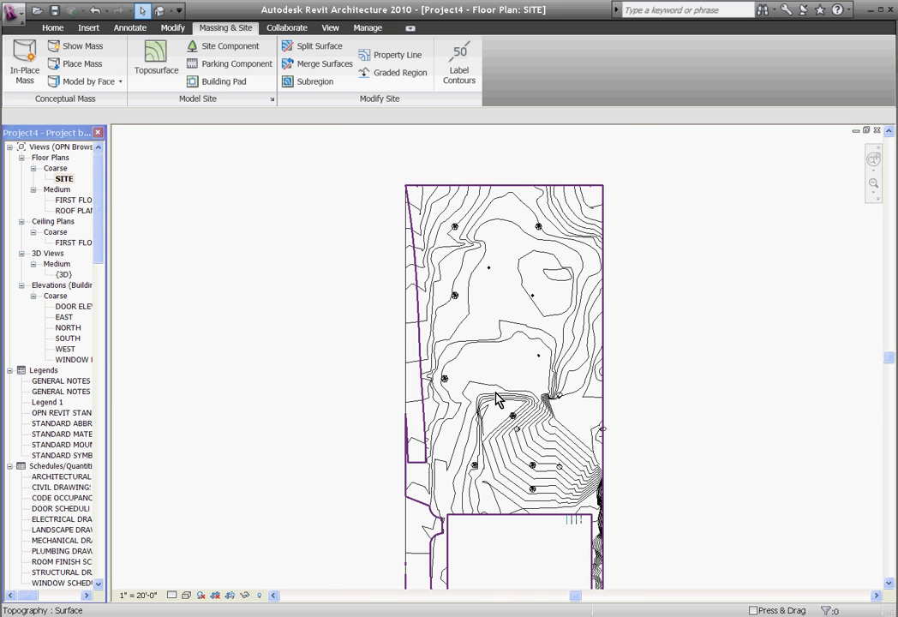
scroll(535, 224, "up", 1)
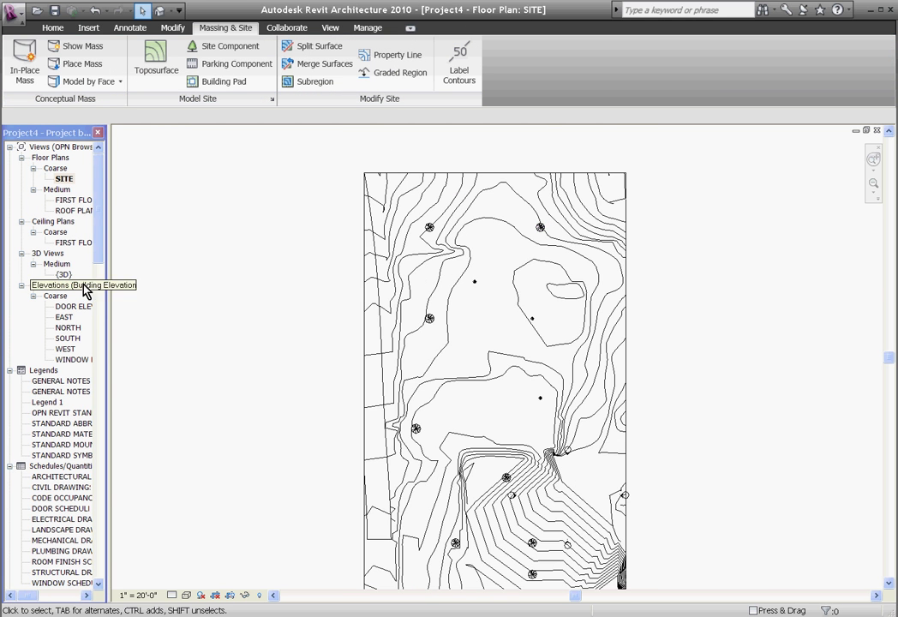
double_click(65, 317)
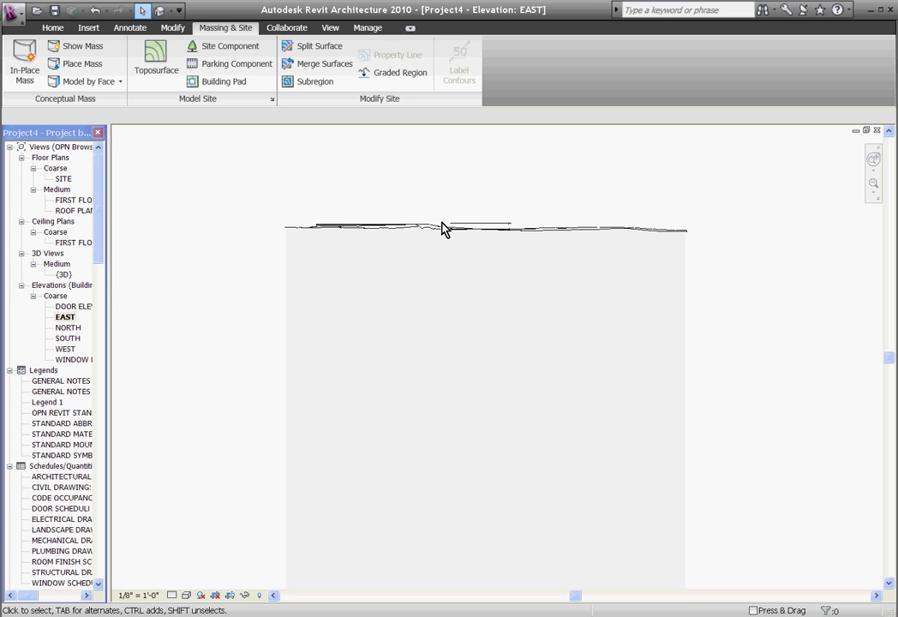
In the FIRST FLOOR plan, drag the East elevation's far clip across the site, then reopen EAST.
scroll(444, 228, "up", 4)
scroll(514, 300, "up", 1)
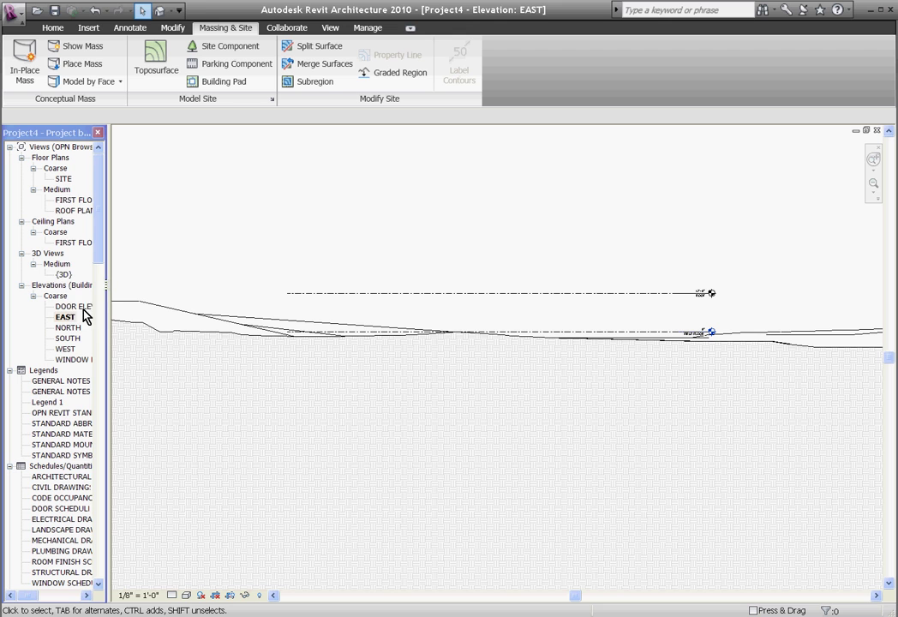
double_click(66, 204)
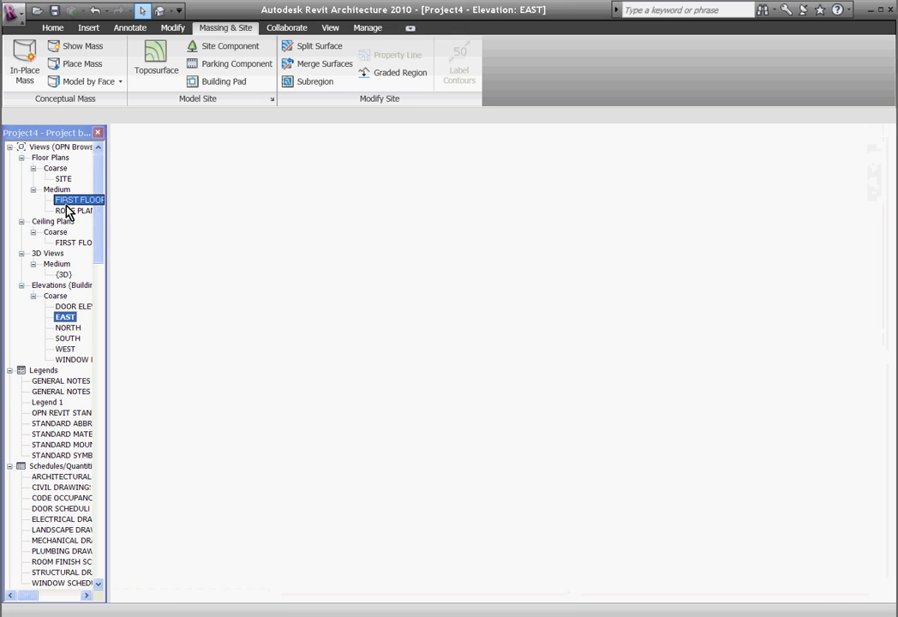
left_click(693, 361)
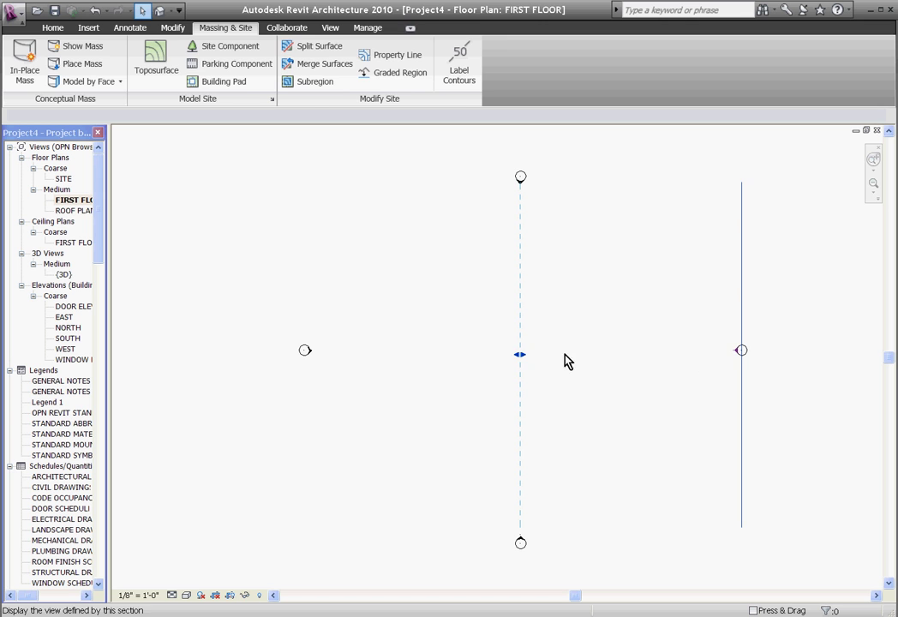
left_click_drag(517, 365, 185, 386)
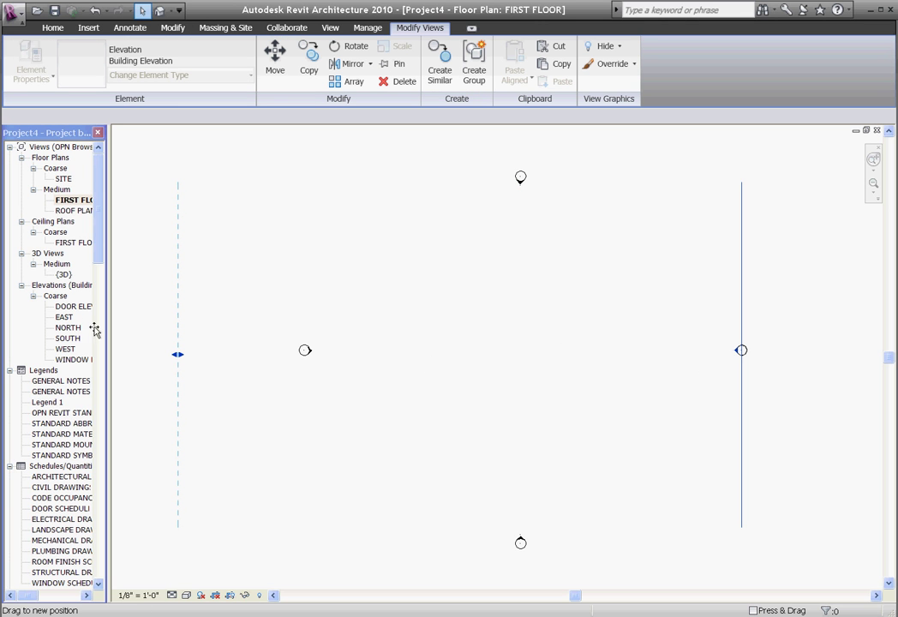
left_click_drag(95, 331, 66, 336)
double_click(65, 318)
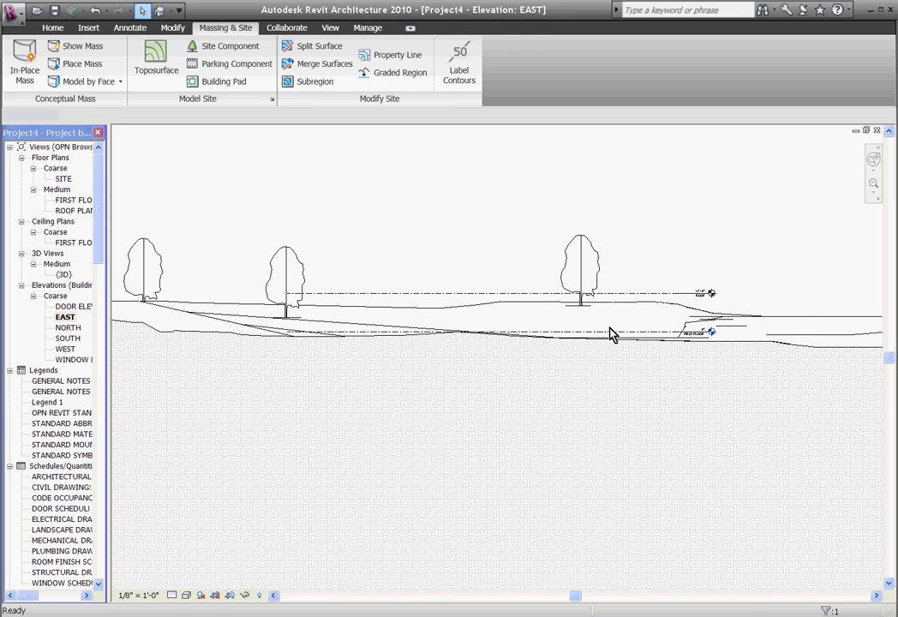
Set the EAST elevation's visual style to Shading with Edges, dismissing the save reminder.
scroll(609, 339, "down", 3)
scroll(591, 330, "up", 2)
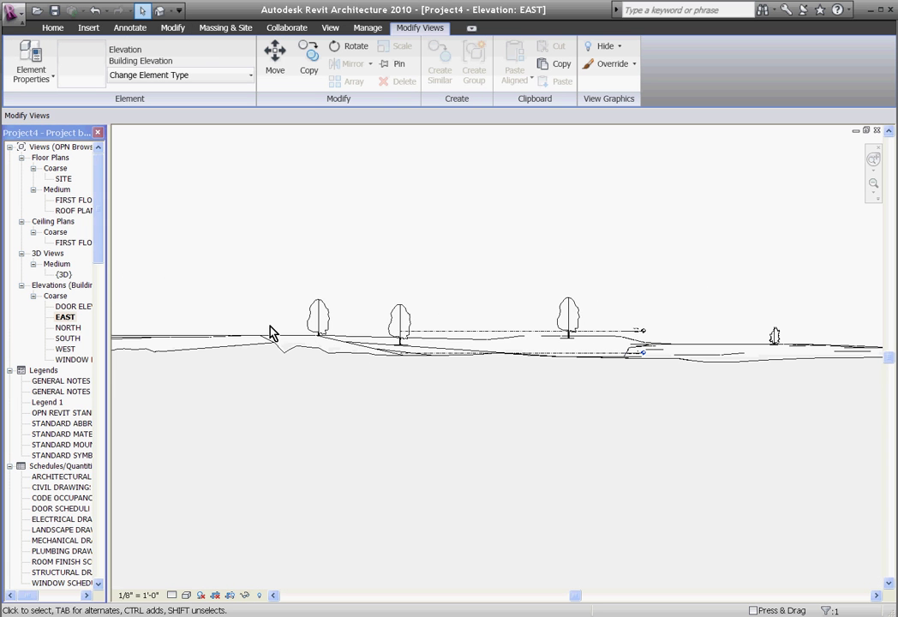
scroll(314, 333, "up", 1)
scroll(604, 333, "down", 1)
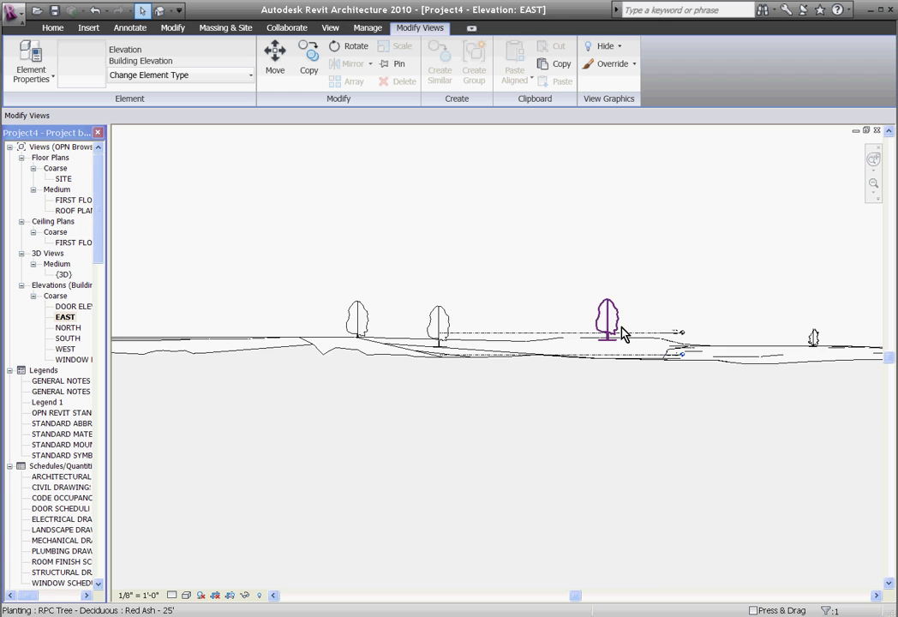
scroll(634, 319, "up", 2)
scroll(542, 340, "down", 1)
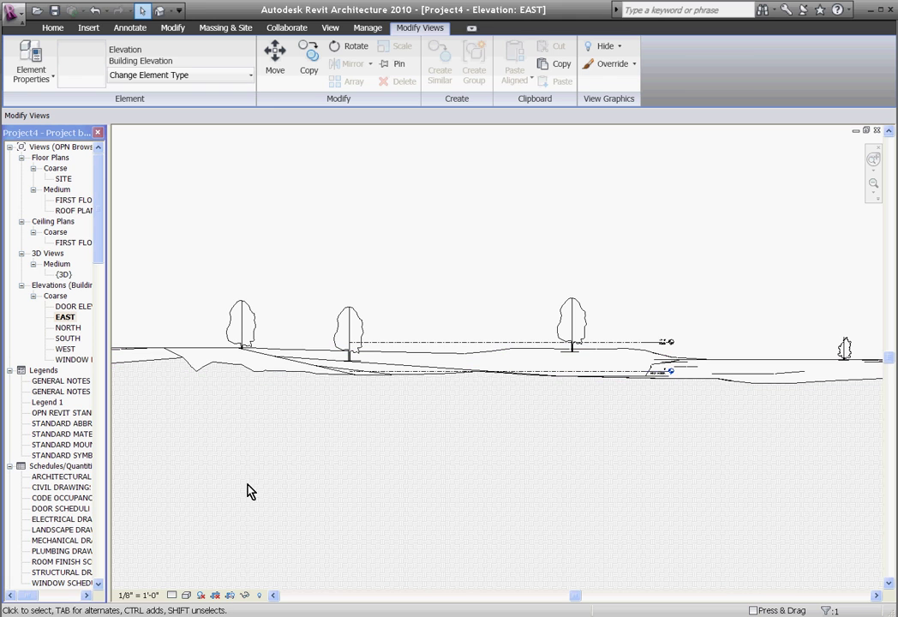
left_click(187, 594)
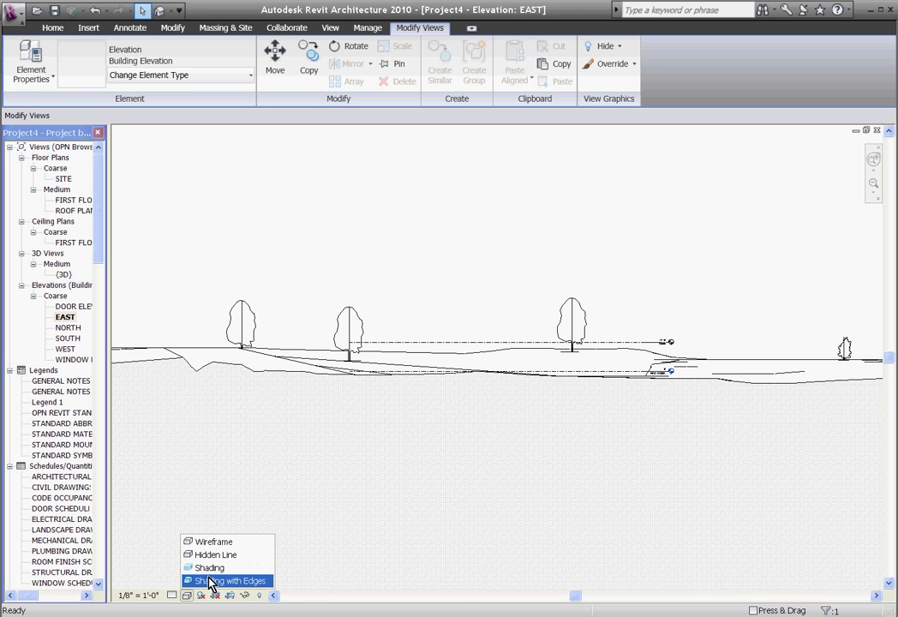
left_click(212, 581)
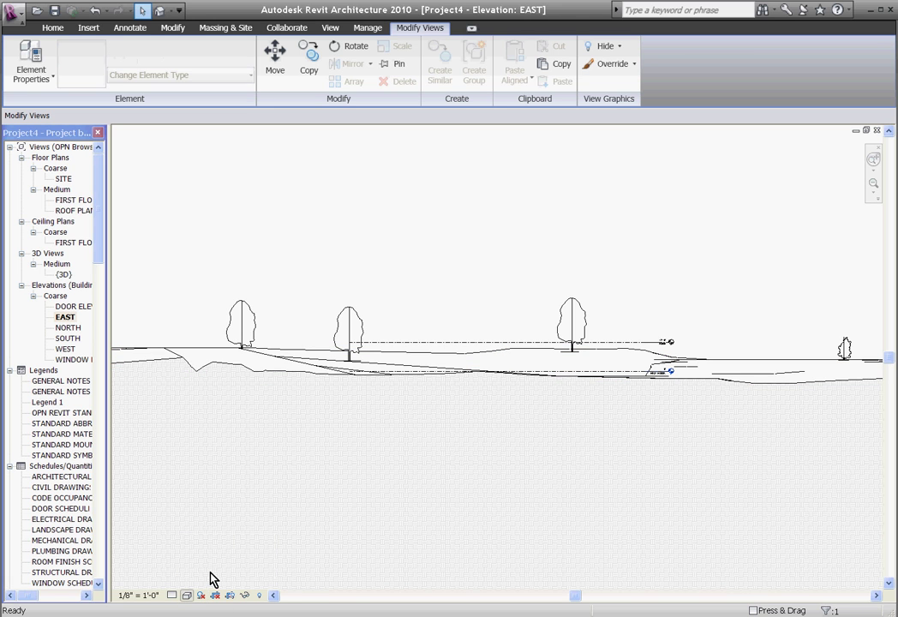
left_click(583, 415)
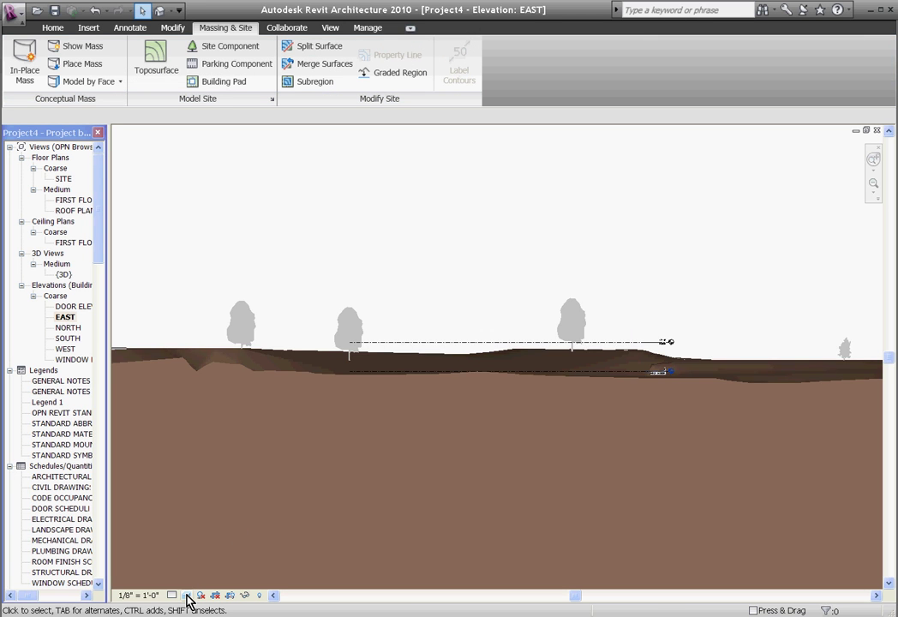
left_click(187, 595)
left_click(206, 582)
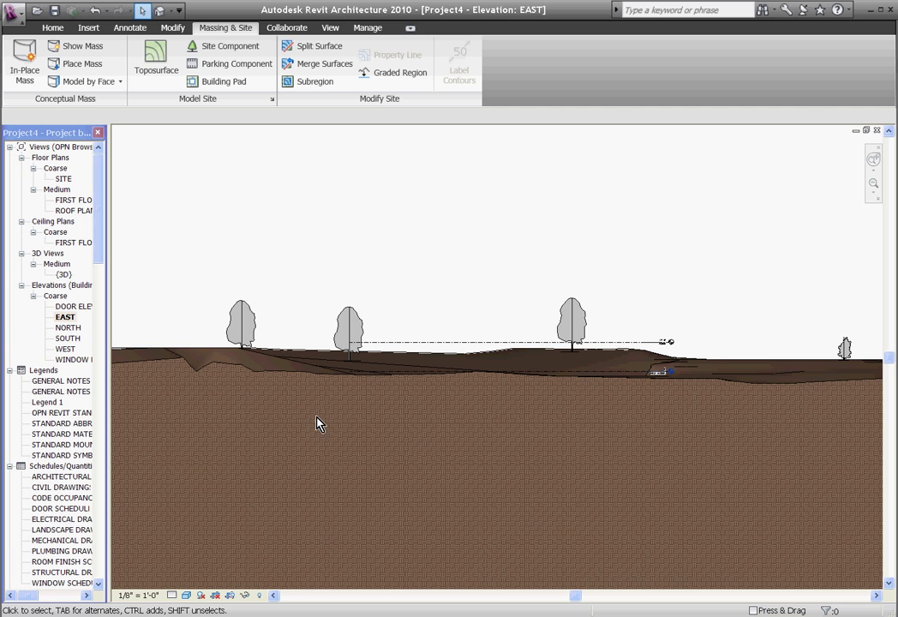
Close the EAST elevation, open the SITE plan and pan to the pad and lower contours.
left_click(877, 131)
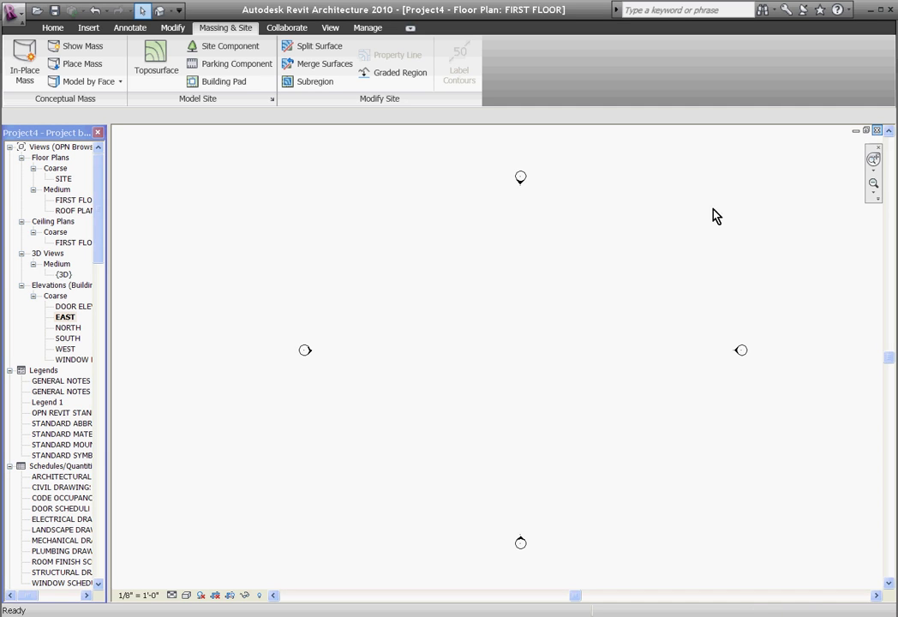
double_click(64, 179)
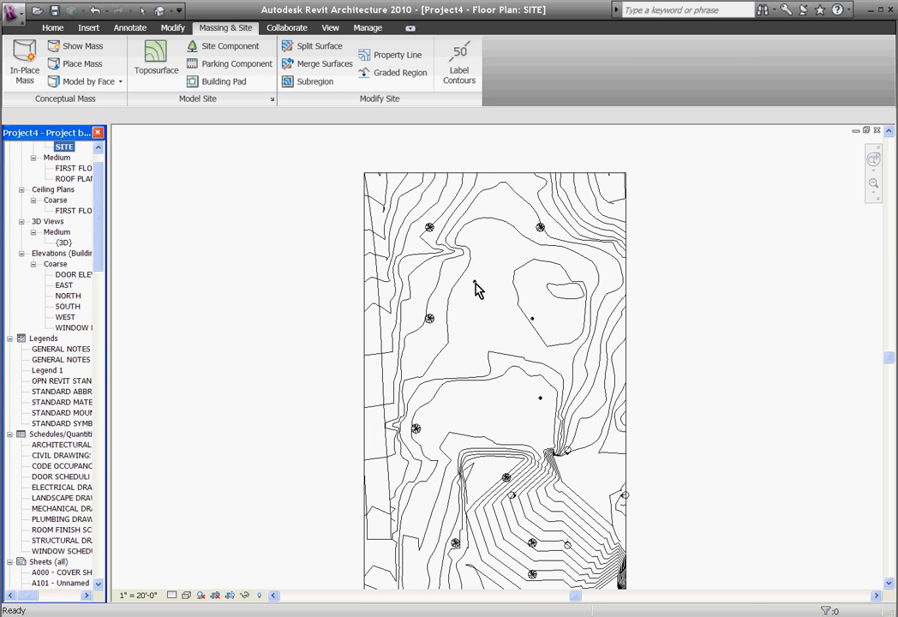
scroll(484, 306, "down", 1)
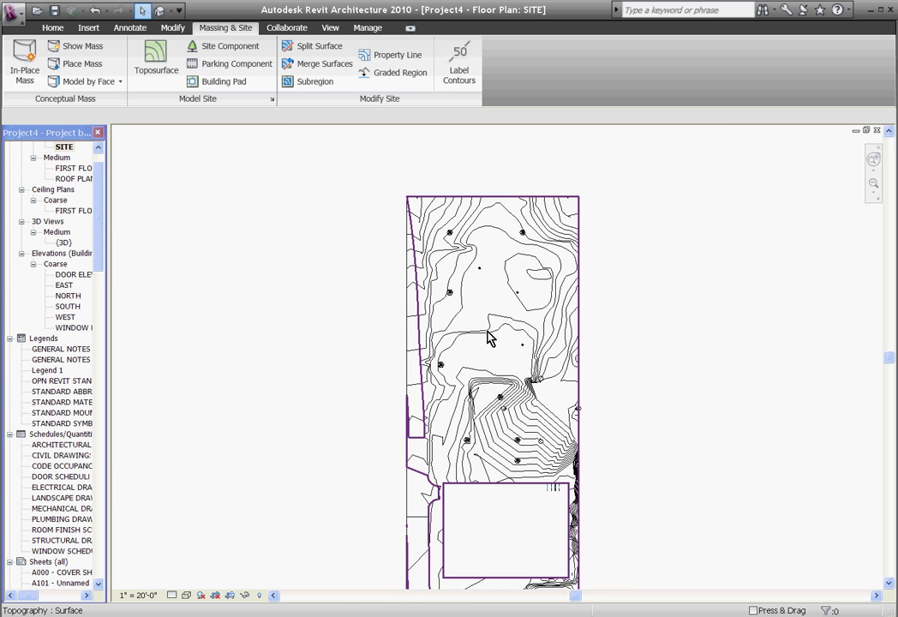
middle_click_drag(485, 306, 488, 215)
scroll(475, 115, "up", 1)
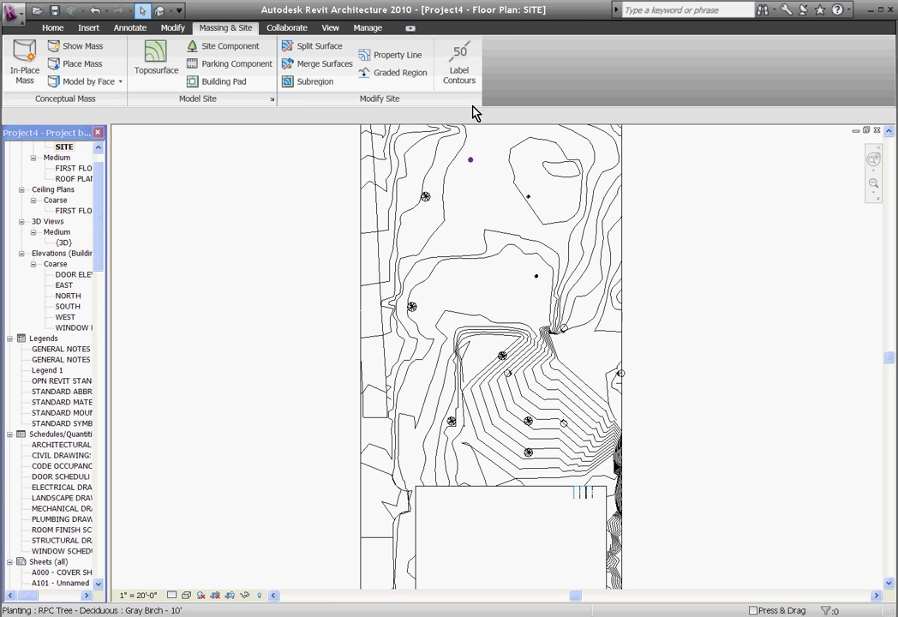
Draw two contour label lines: across the steep contours and near the pad corner.
left_click(459, 69)
scroll(498, 467, "up", 4)
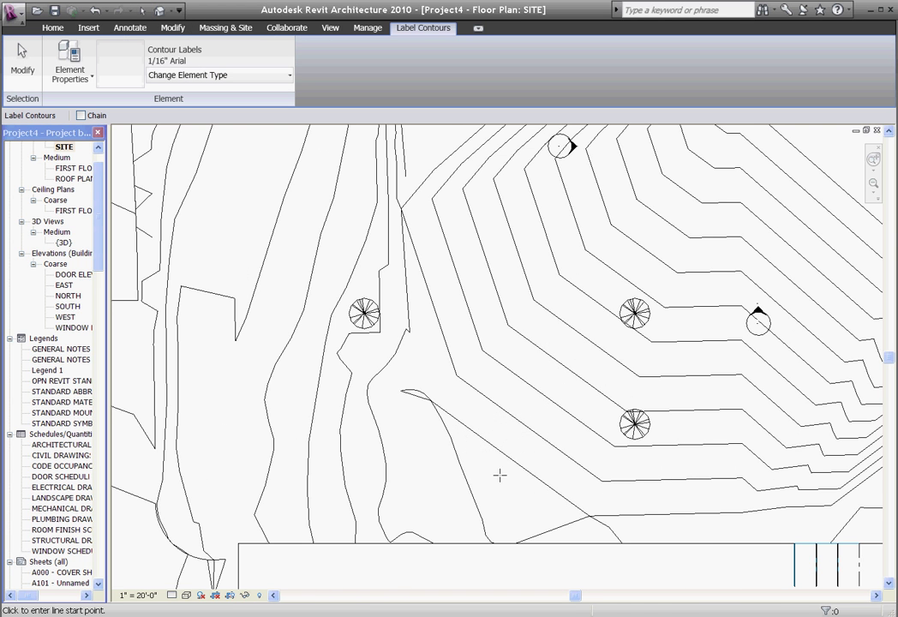
left_click(675, 504)
scroll(675, 451, "down", 1)
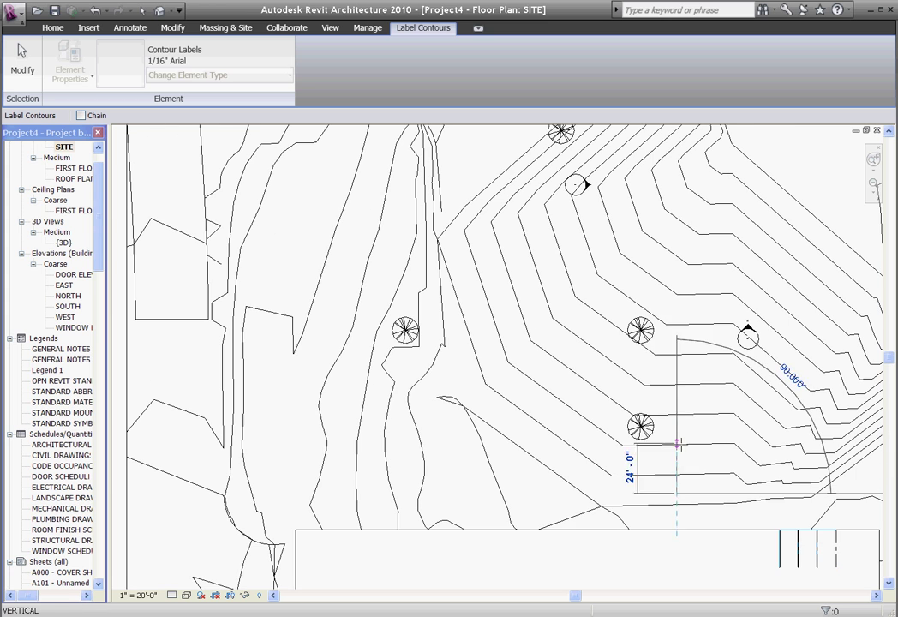
left_click(739, 202)
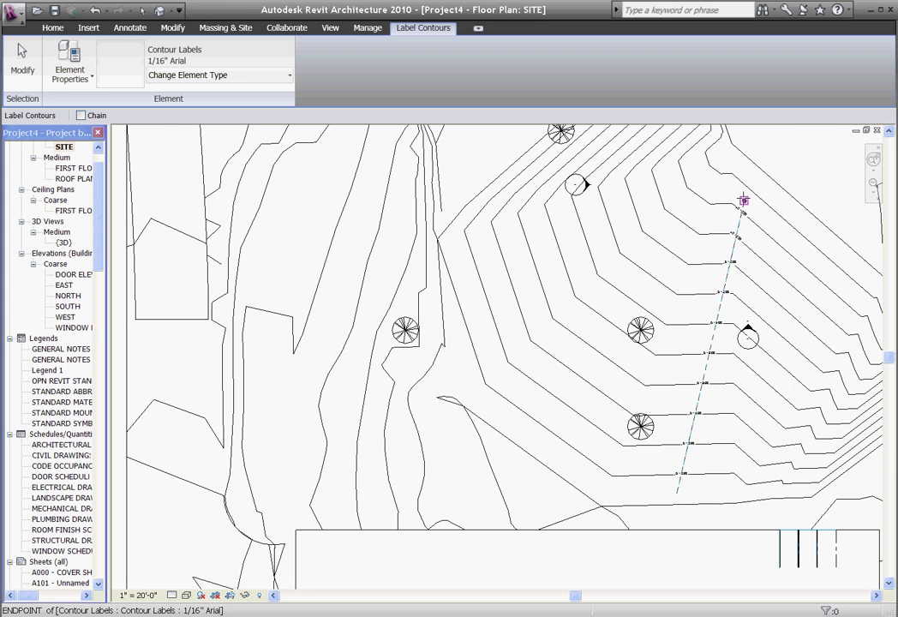
scroll(718, 332, "up", 3)
scroll(710, 432, "down", 5)
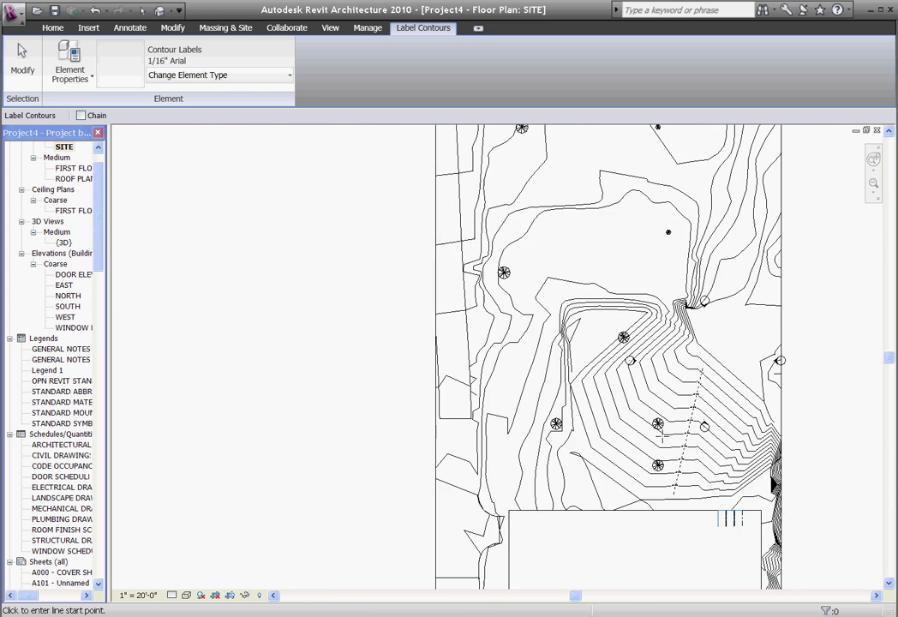
scroll(598, 221, "down", 3)
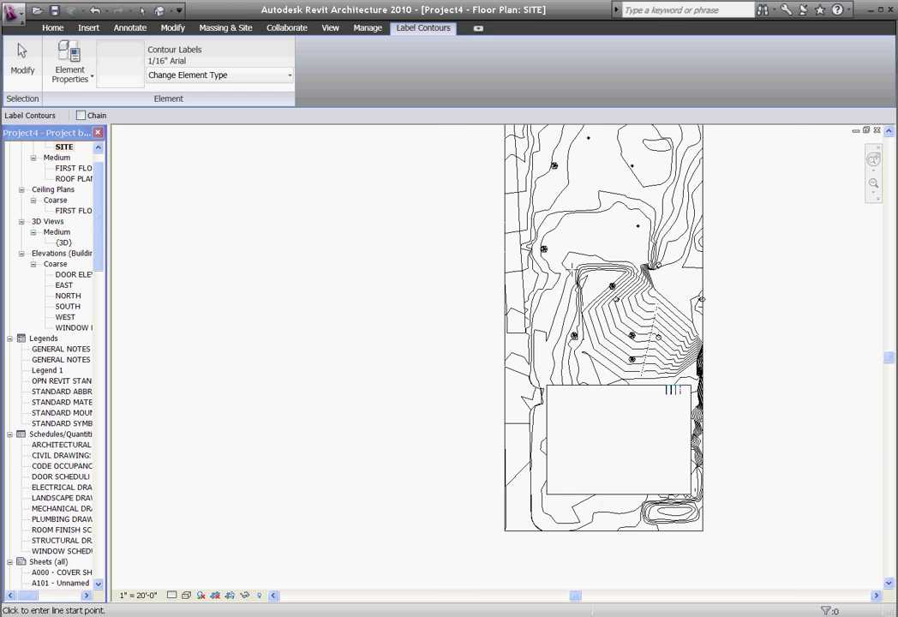
scroll(600, 523, "up", 3)
left_click(610, 527)
left_click(581, 498)
scroll(584, 506, "up", 3)
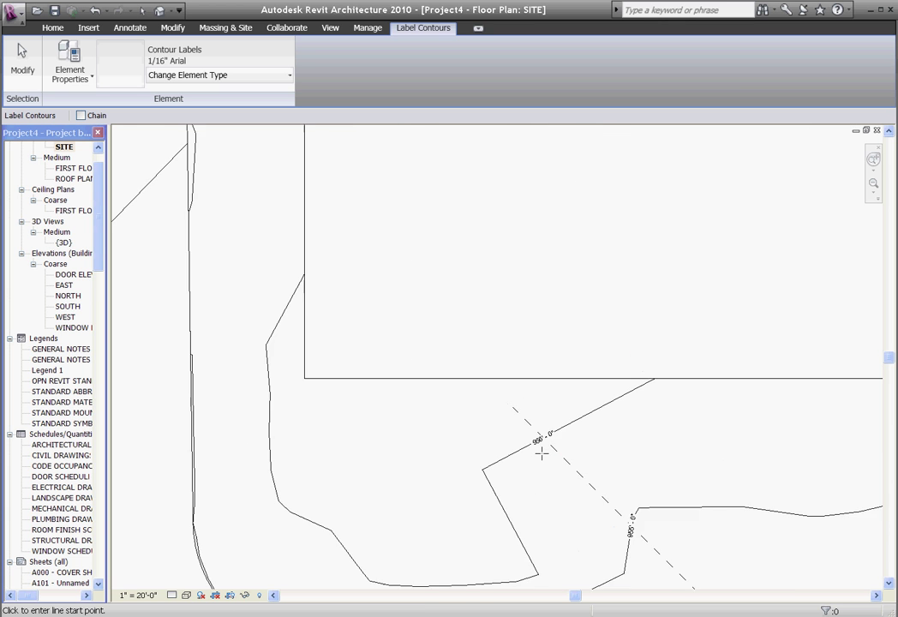
scroll(542, 454, "up", 2)
key("Escape")
Add another contour label line across the western contours.
scroll(545, 408, "down", 1)
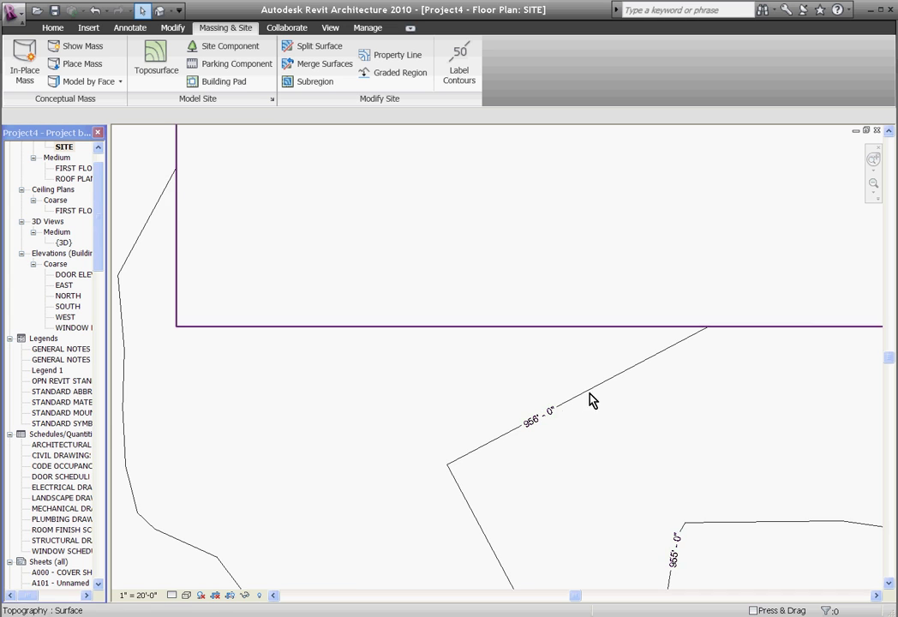
scroll(608, 420, "down", 1)
scroll(644, 537, "up", 1)
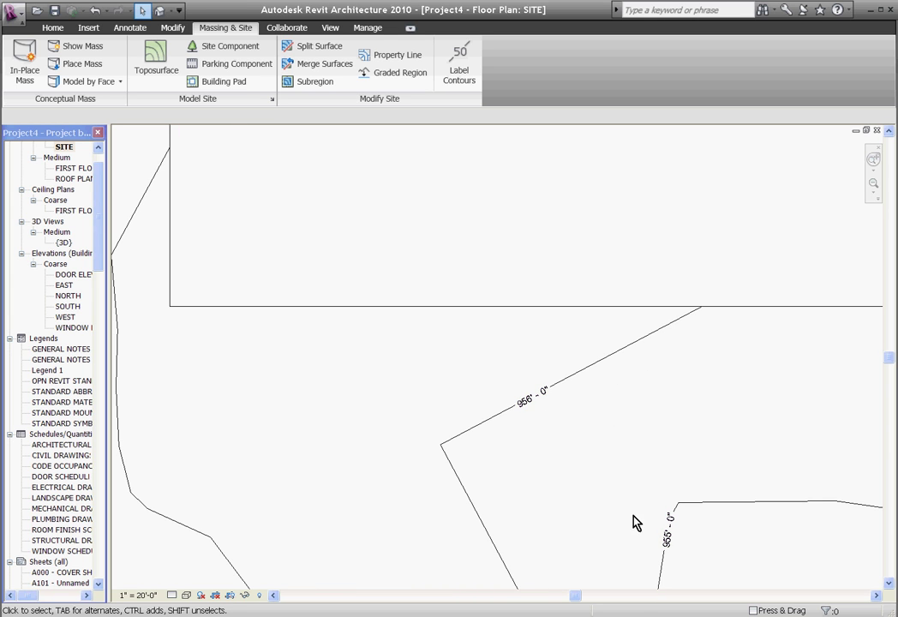
scroll(533, 416, "down", 1)
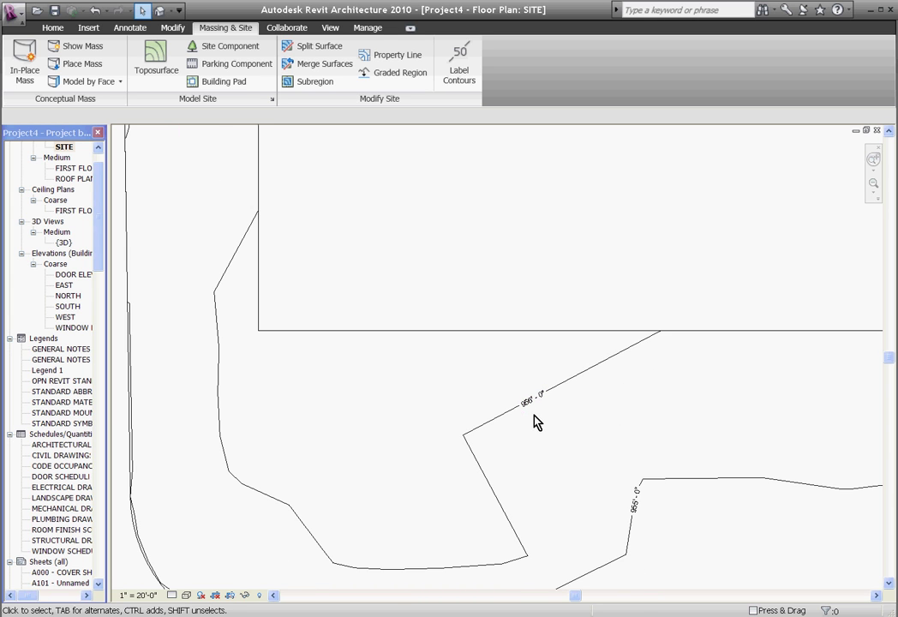
scroll(545, 429, "down", 3)
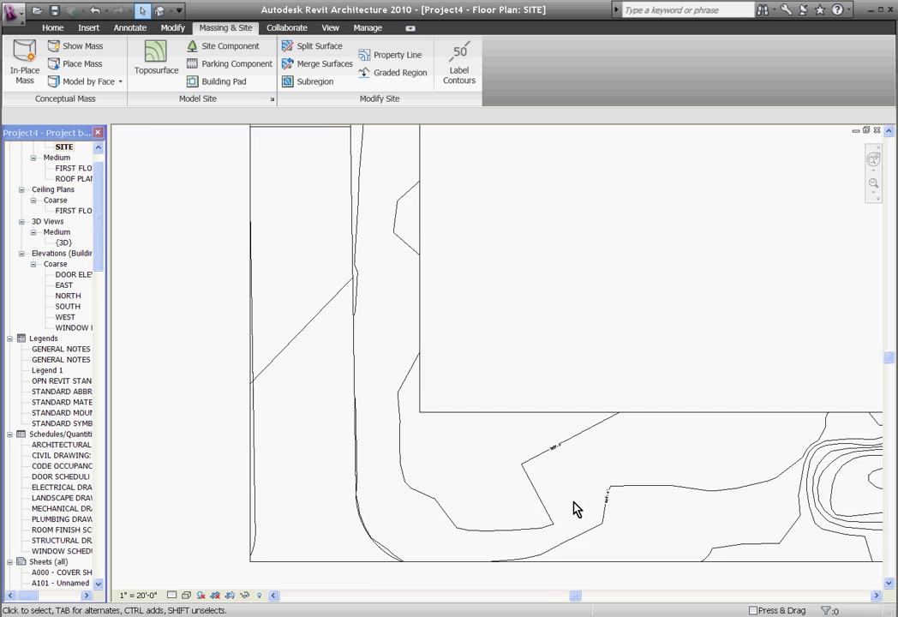
scroll(551, 534, "down", 1)
left_click(460, 64)
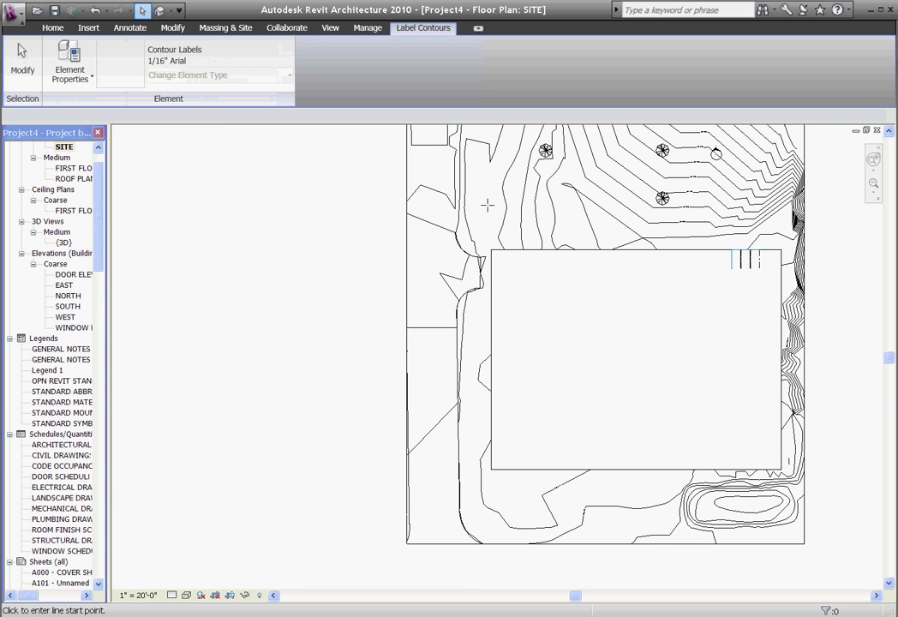
left_click(488, 203)
left_click(628, 143)
scroll(489, 257, "up", 3)
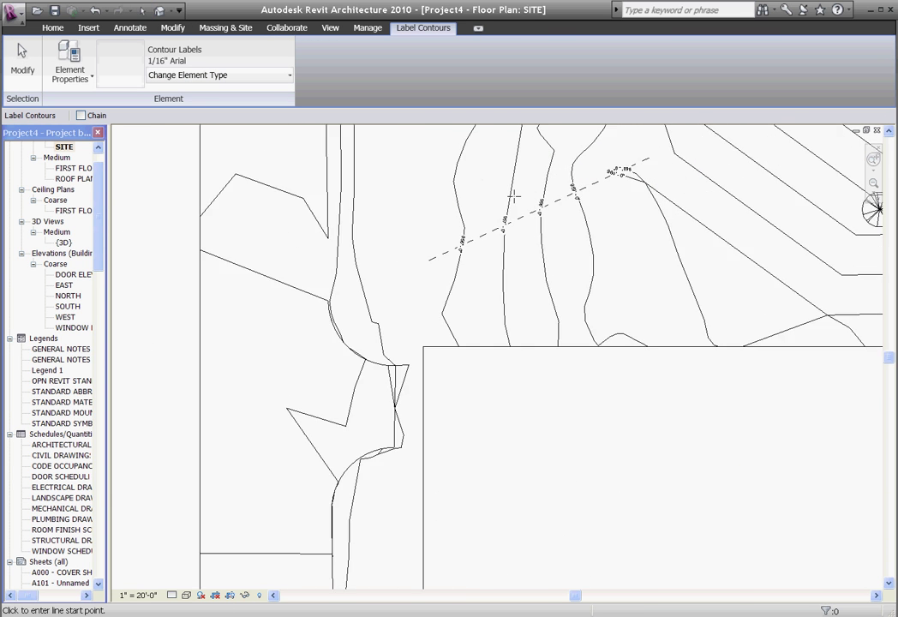
scroll(538, 459, "down", 2)
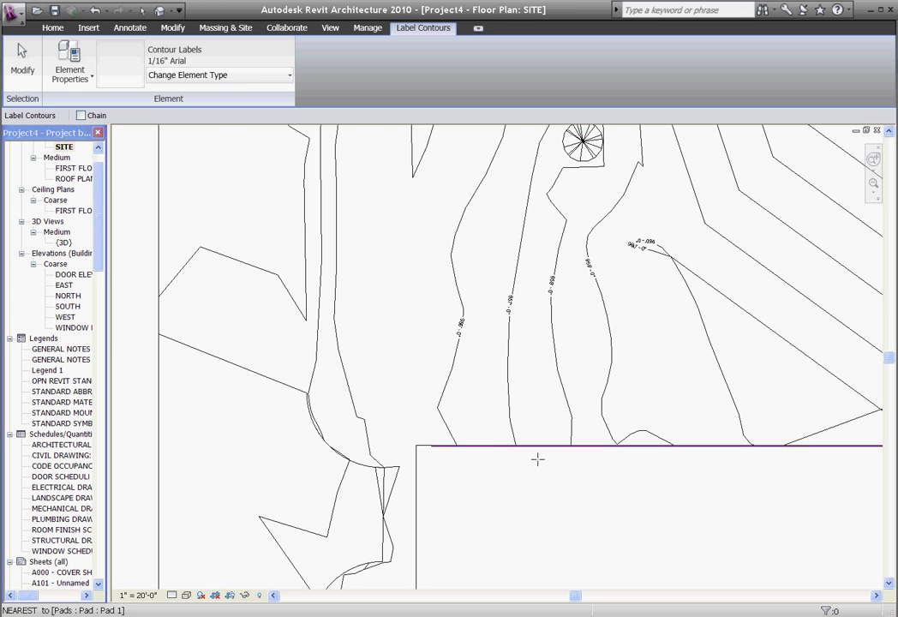
key("Escape")
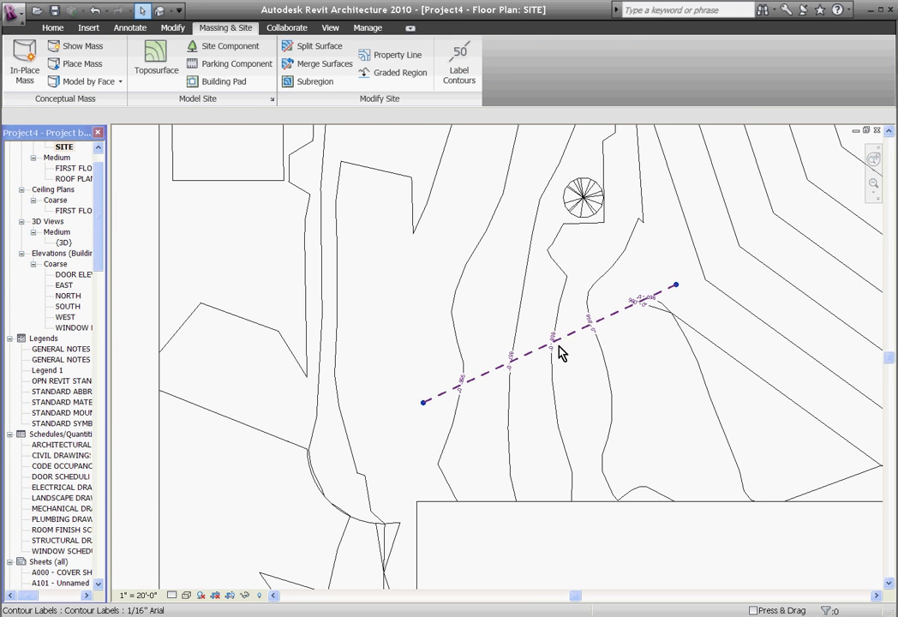
Drag the western label line's end grips outward until it labels the 954' and 955' contours.
left_click(562, 354)
scroll(562, 354, "up", 2)
left_click_drag(739, 255, 727, 401)
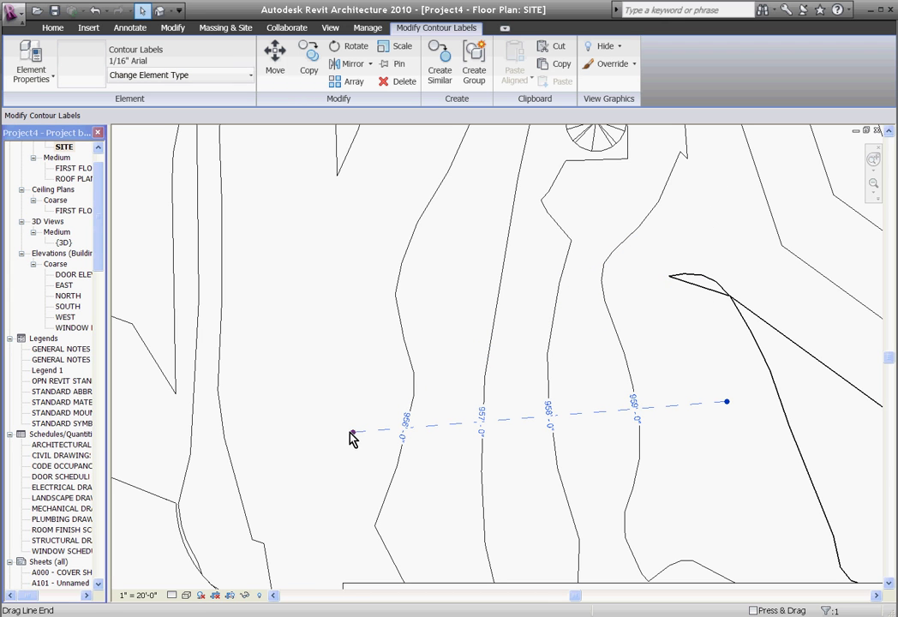
left_click_drag(353, 432, 143, 512)
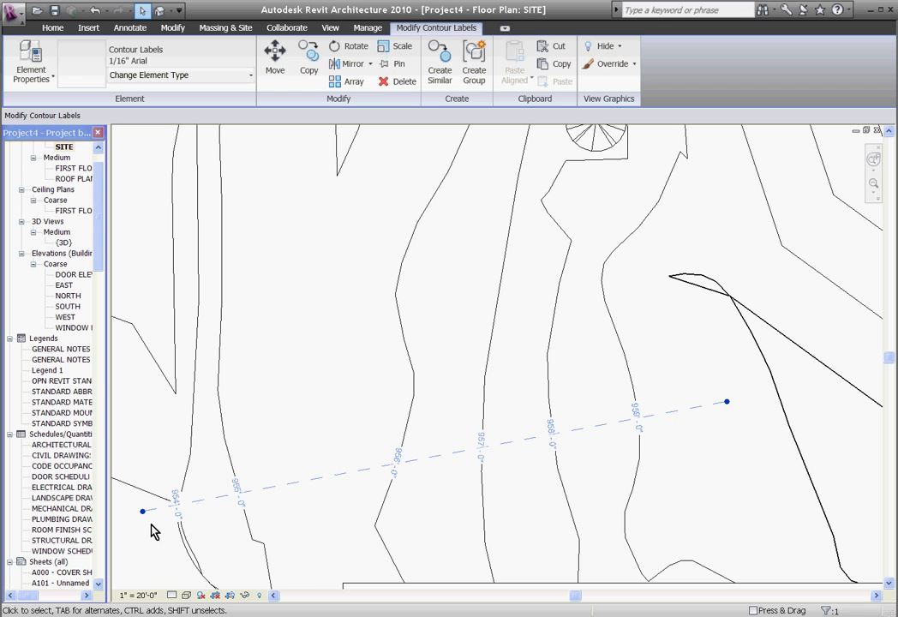
left_click(137, 526)
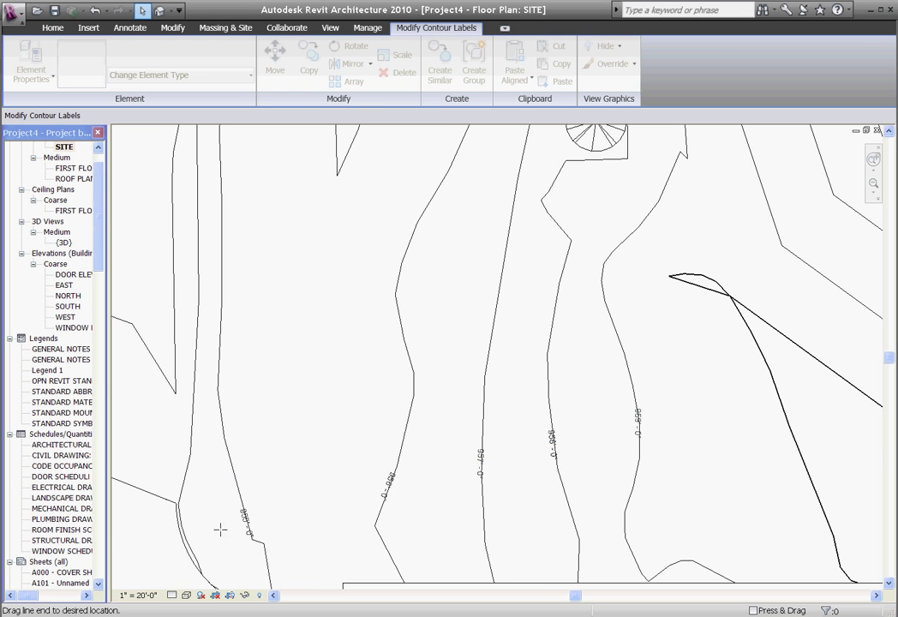
left_click_drag(157, 521, 139, 549)
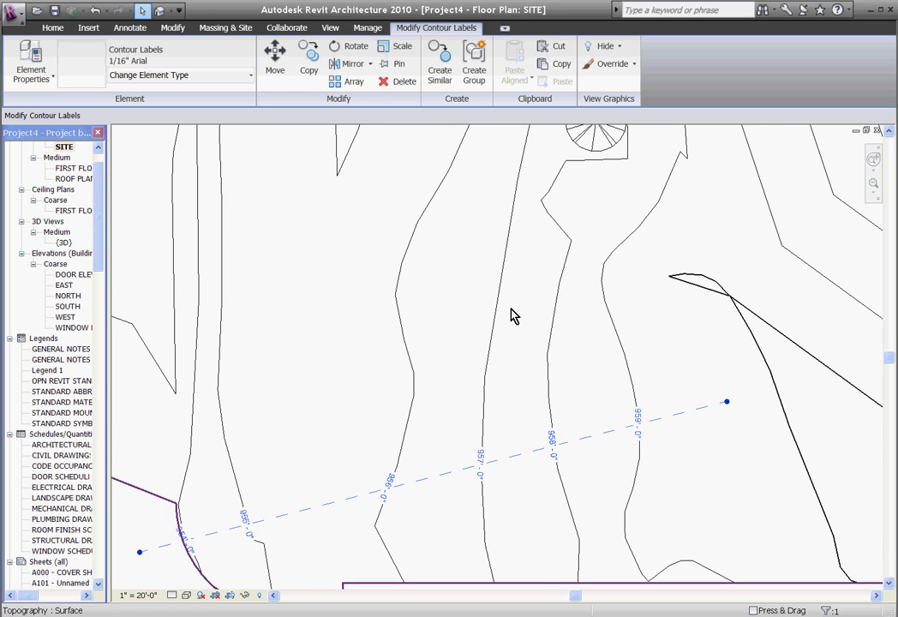
scroll(513, 315, "down", 1)
left_click(529, 291)
scroll(529, 291, "down", 1)
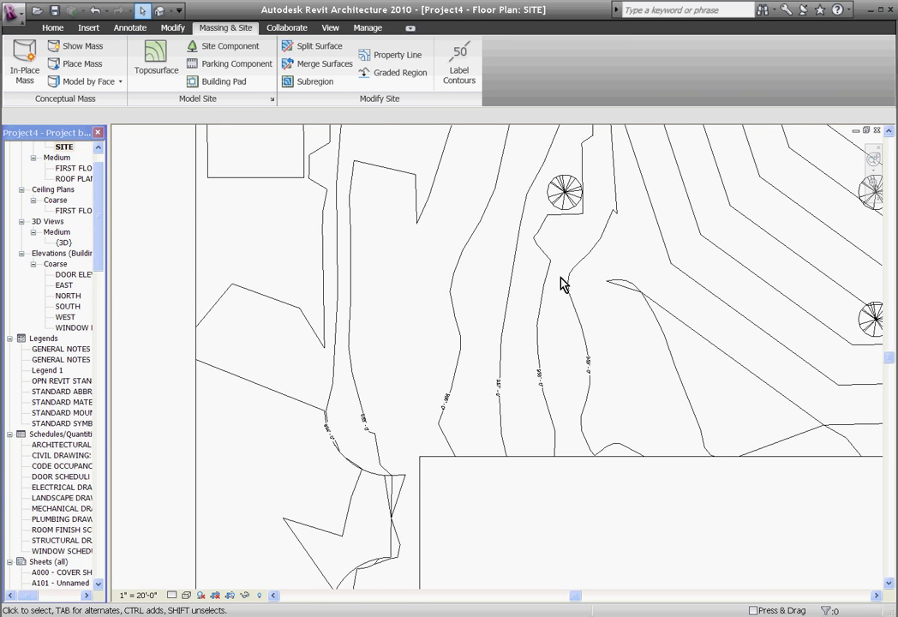
scroll(562, 283, "down", 1)
scroll(463, 269, "down", 1)
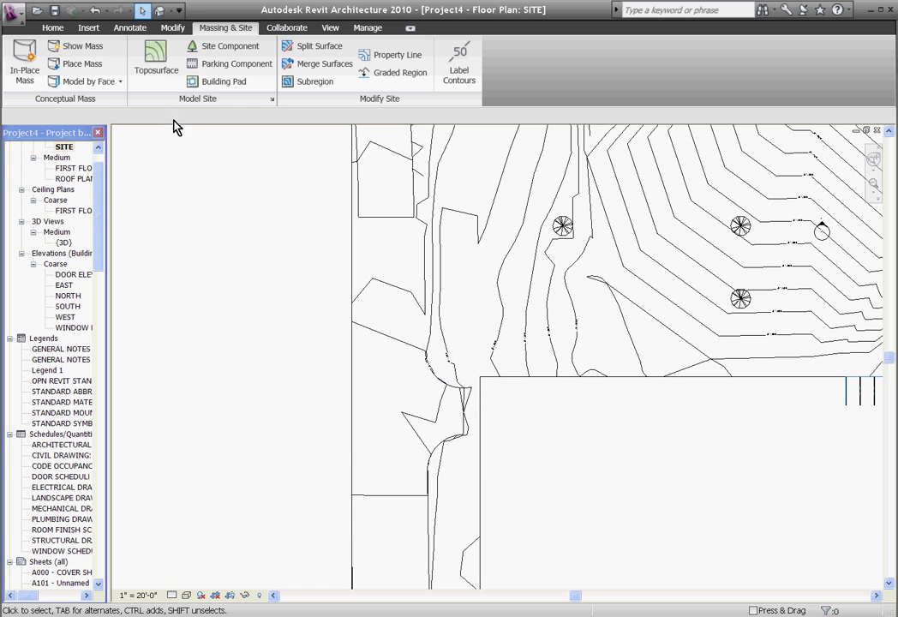
Place a spot elevation reading 7' - 7 5/8" on the contoured slope.
left_click(127, 32)
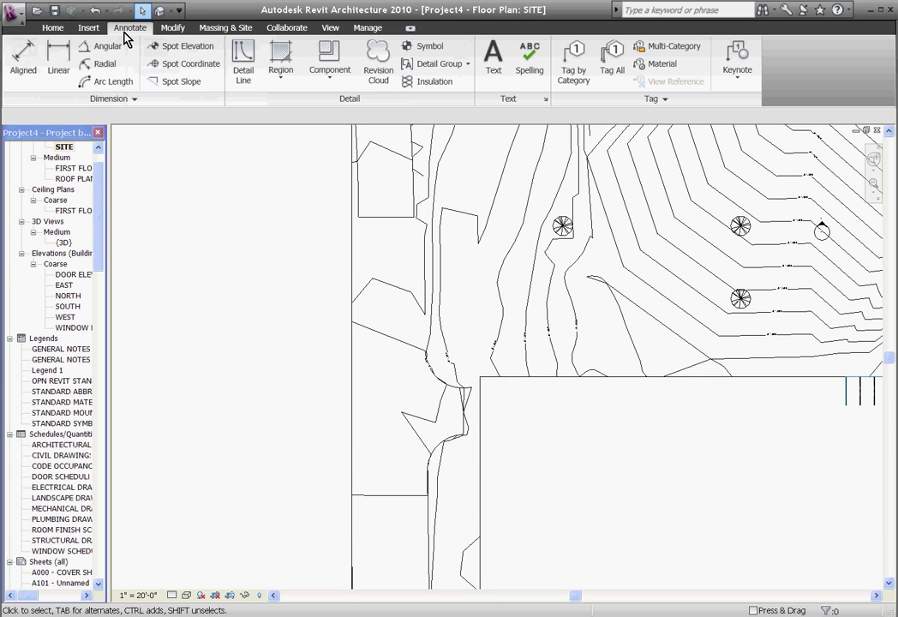
left_click(180, 45)
scroll(635, 166, "up", 2)
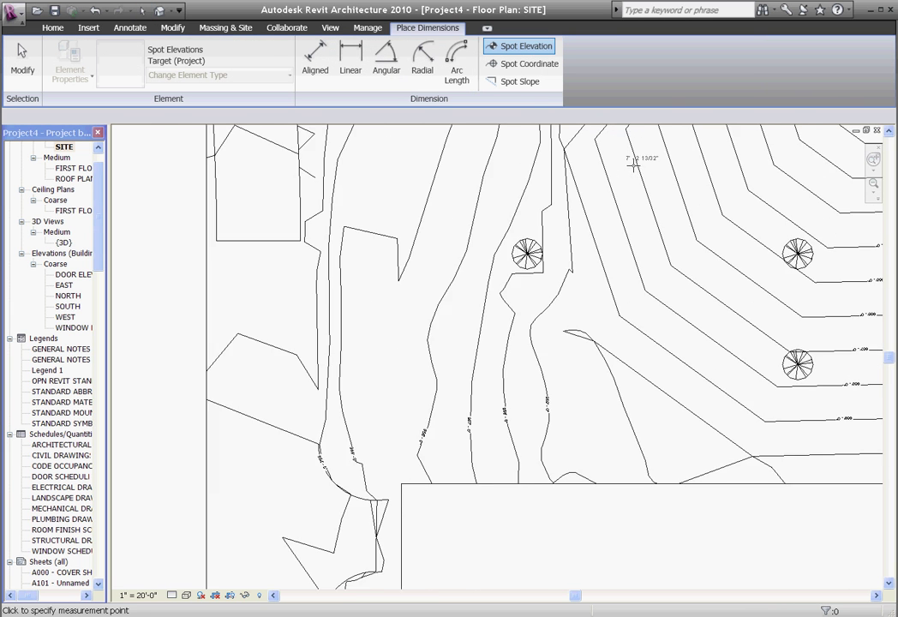
scroll(634, 165, "up", 1)
middle_click_drag(638, 205, 604, 253)
left_click(591, 208)
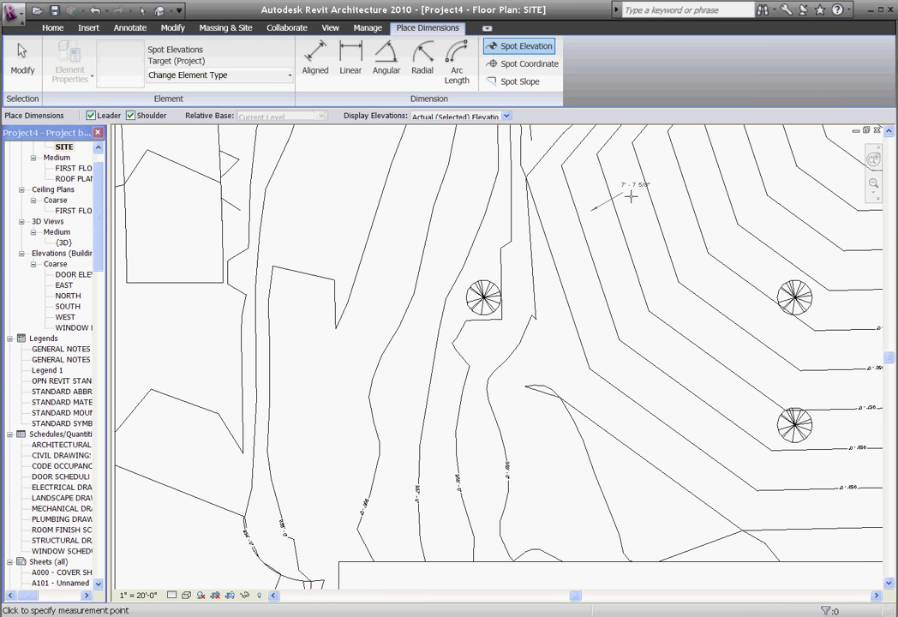
left_click(675, 195)
scroll(579, 141, "up", 2)
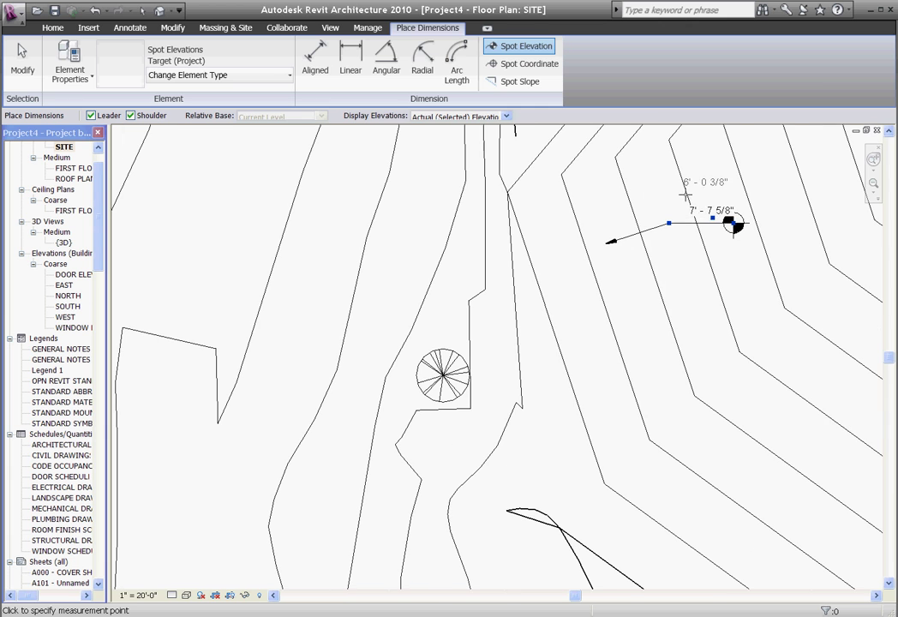
key("Escape")
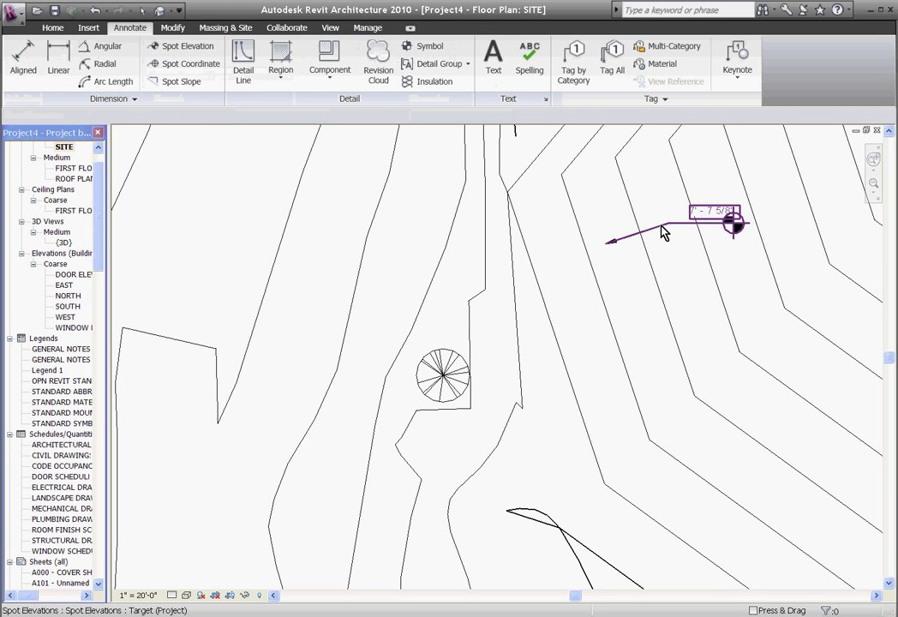
Turn off the spot elevation's leader.
left_click(703, 228)
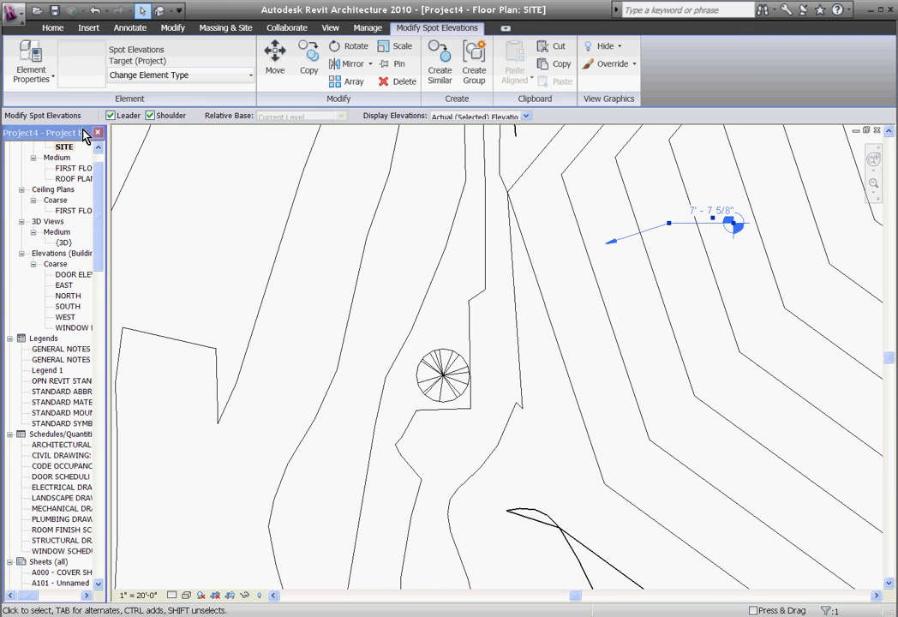
left_click(110, 116)
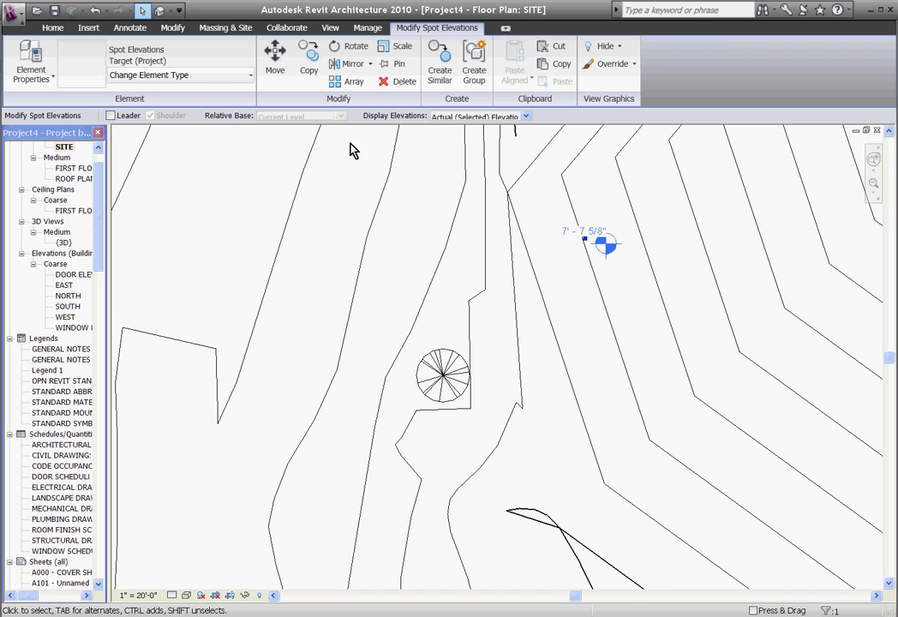
left_click(416, 177)
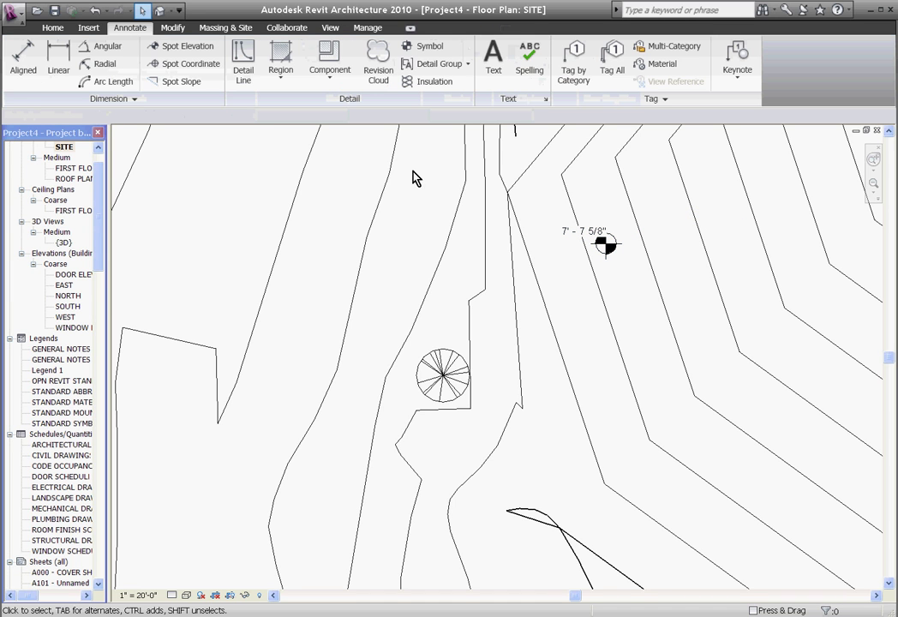
Place a north/east spot coordinate on the terrain.
left_click(193, 66)
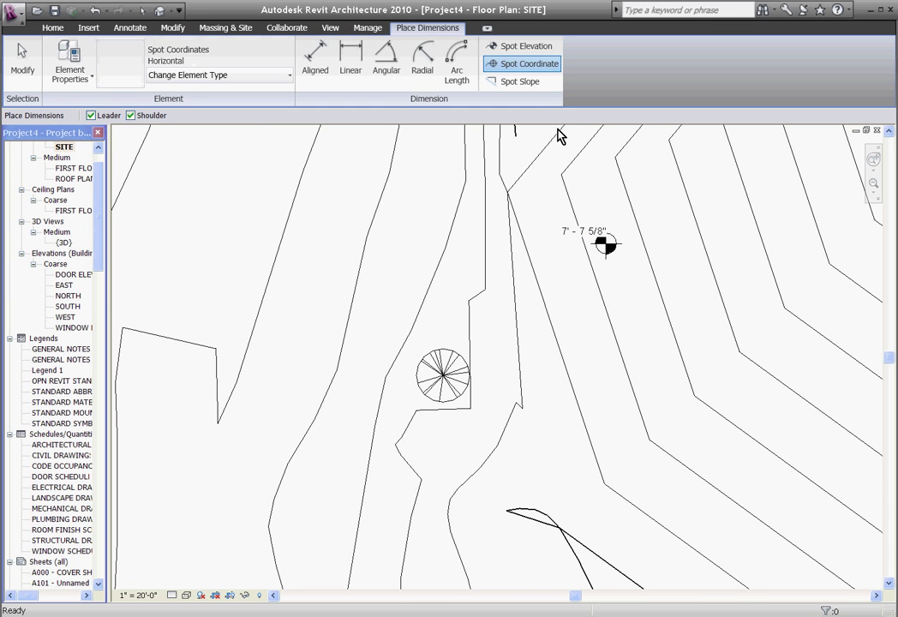
left_click(687, 248)
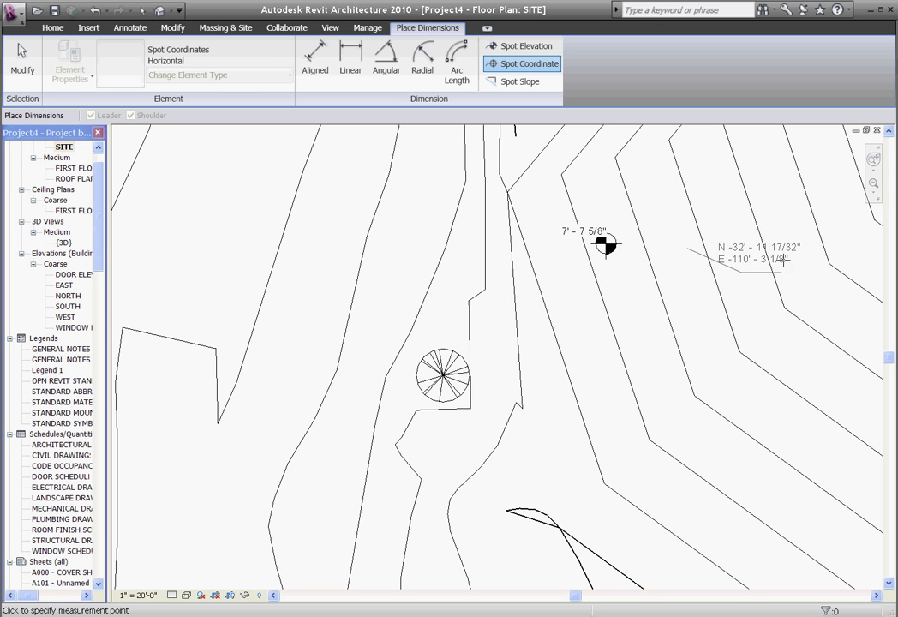
left_click(784, 268)
key("Escape")
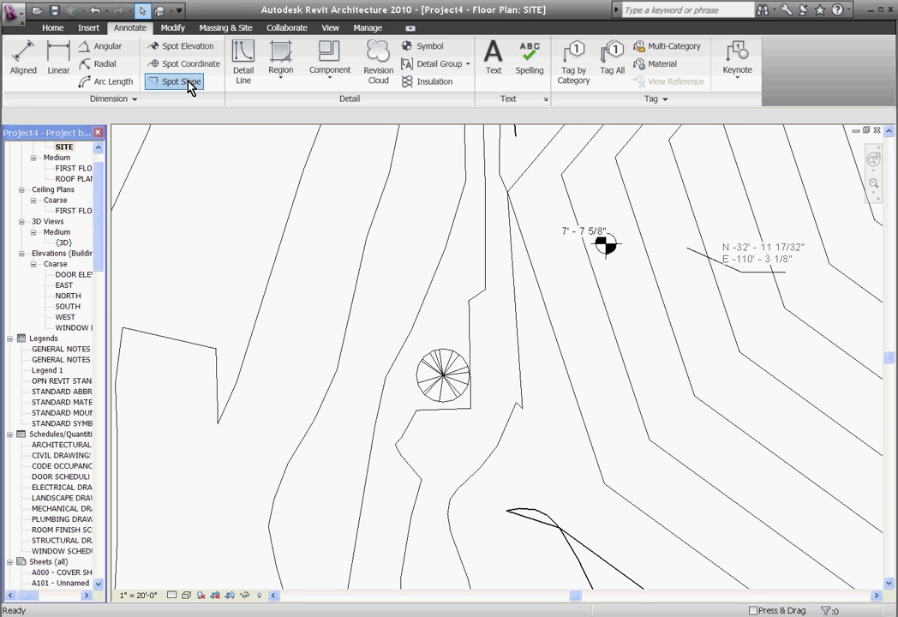
Place spot slopes reading 3/4"/12" and 1"/12" on the terrain contours.
left_click(181, 82)
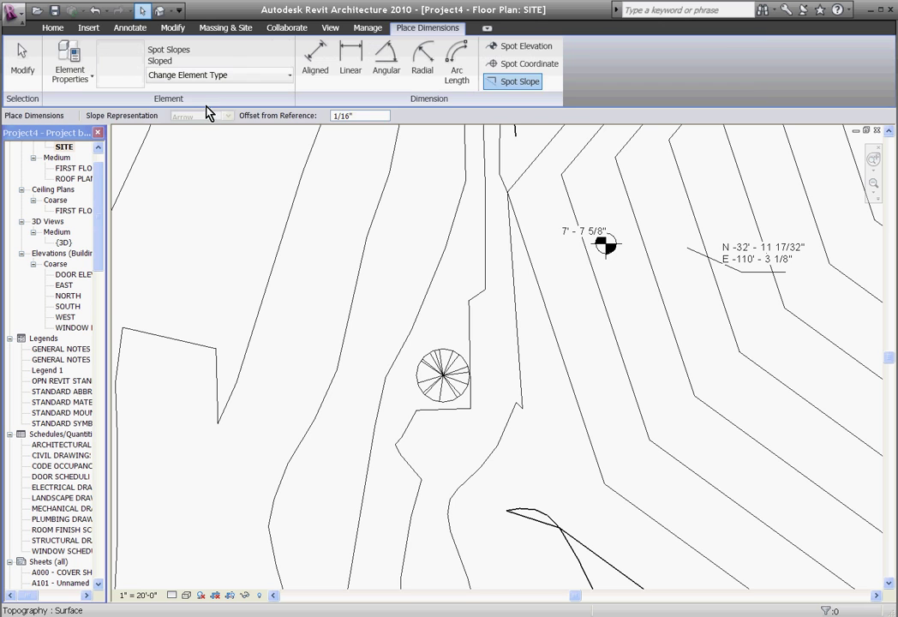
key("Escape")
key("Escape")
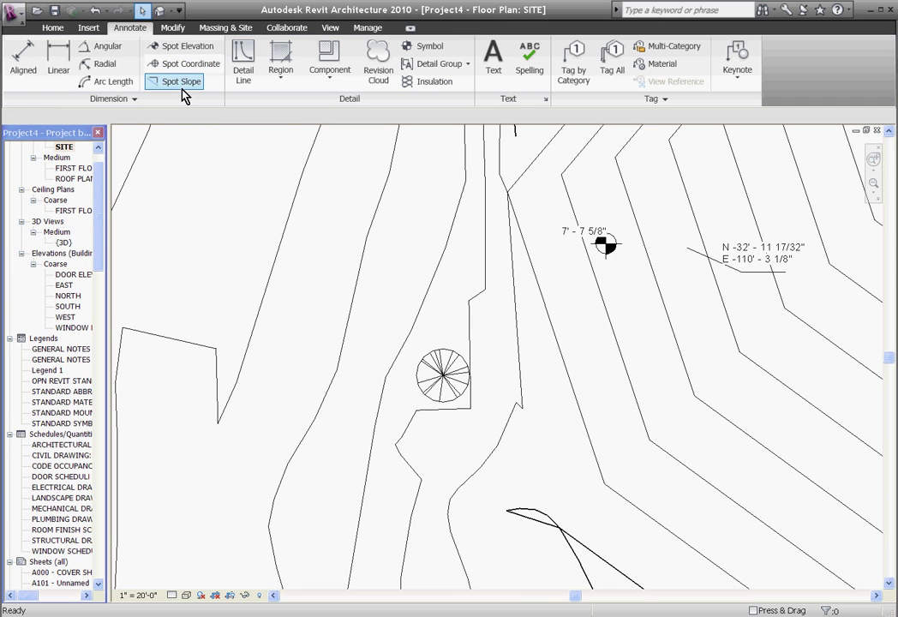
left_click(172, 81)
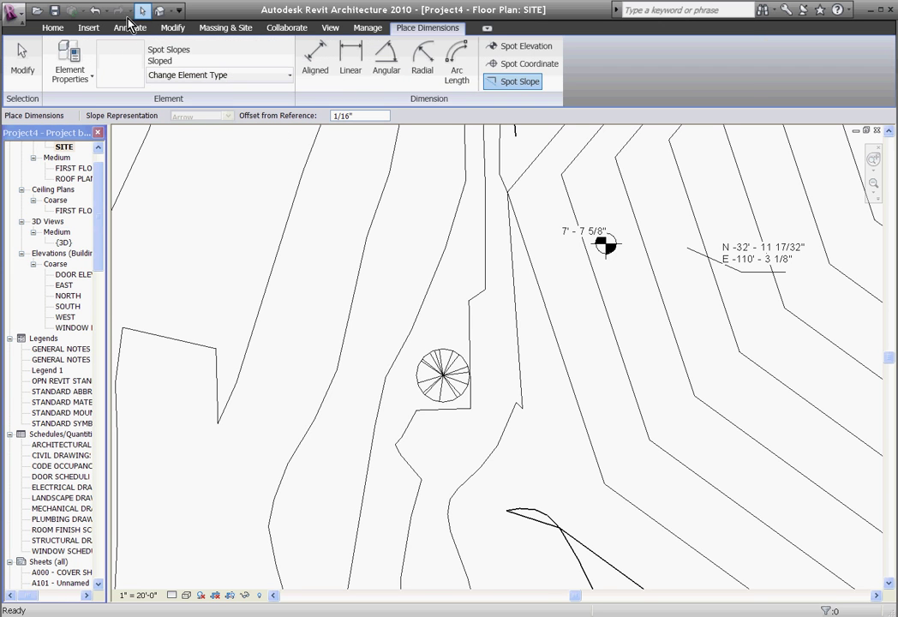
left_click(130, 27)
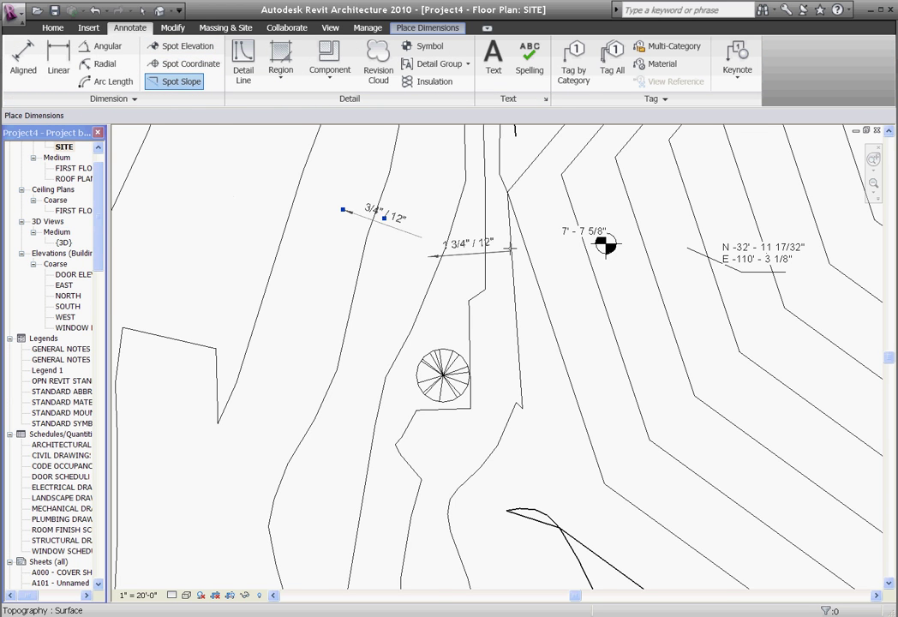
scroll(512, 253, "down", 2)
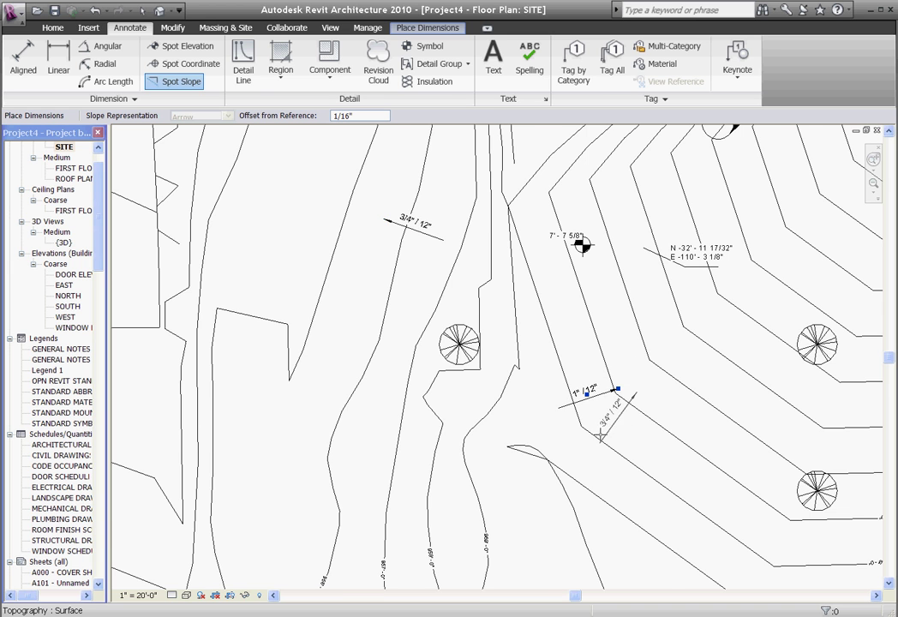
scroll(600, 433, "up", 2)
left_click(551, 410)
scroll(651, 318, "down", 3)
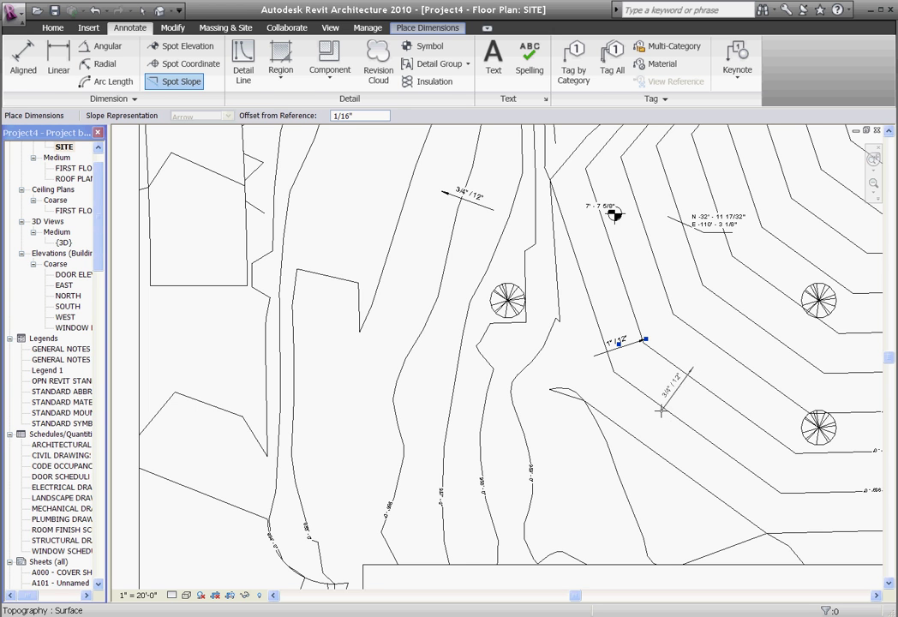
key("Escape")
scroll(475, 392, "down", 4)
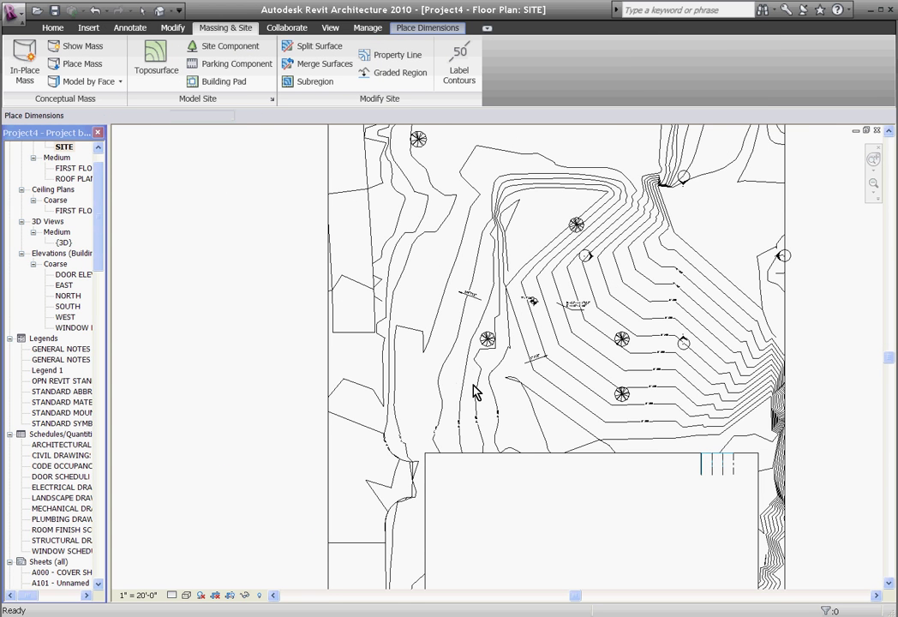
Sketch a closed property line loop around the site with a slanted northern edge, and finish it.
key("Escape")
scroll(475, 370, "up", 3)
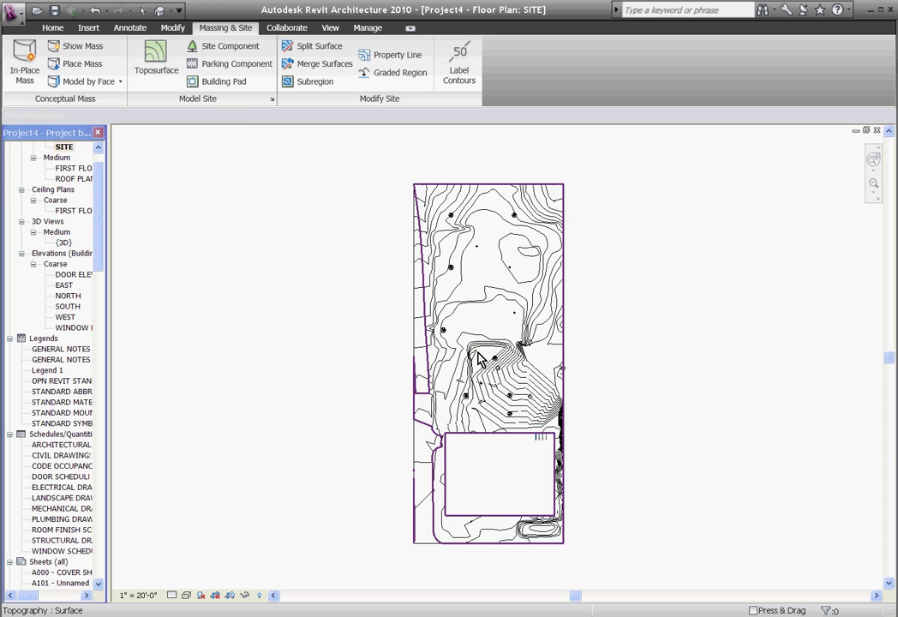
left_click(396, 55)
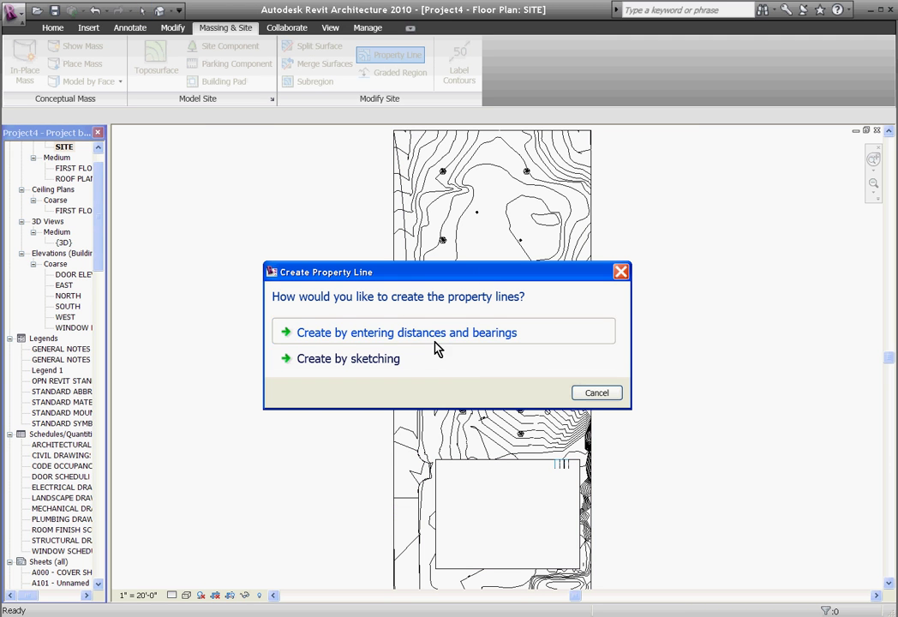
left_click(367, 366)
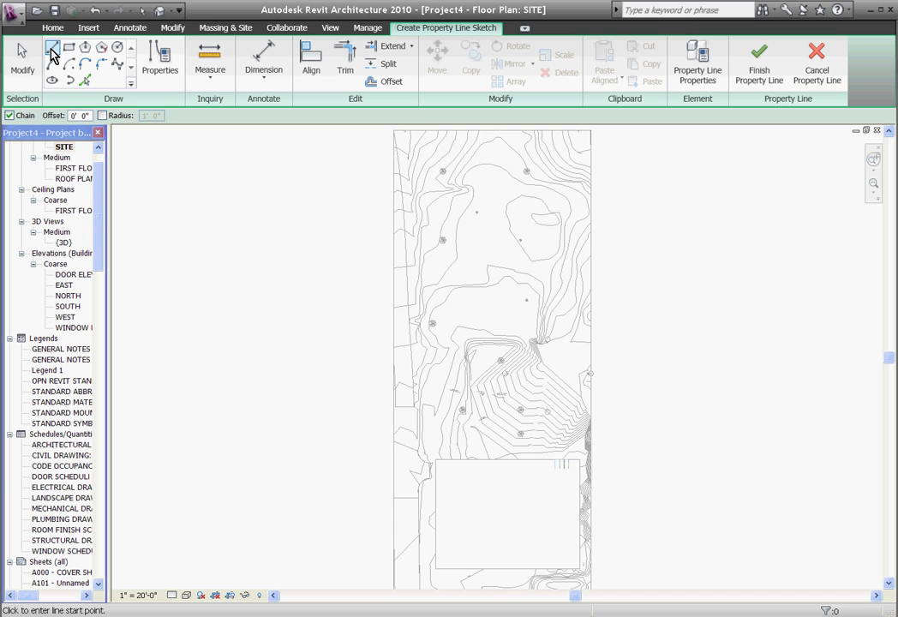
left_click(424, 177)
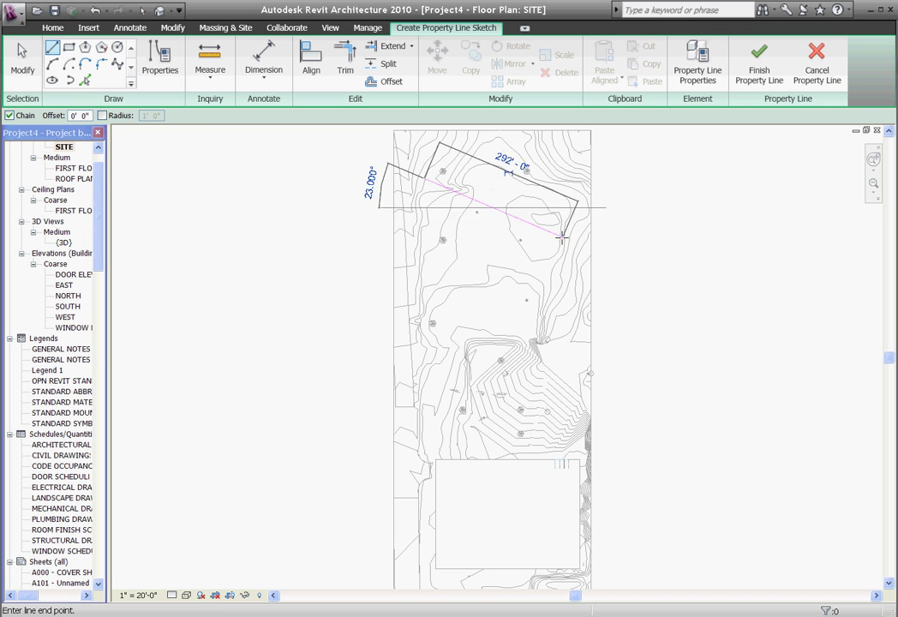
left_click(561, 236)
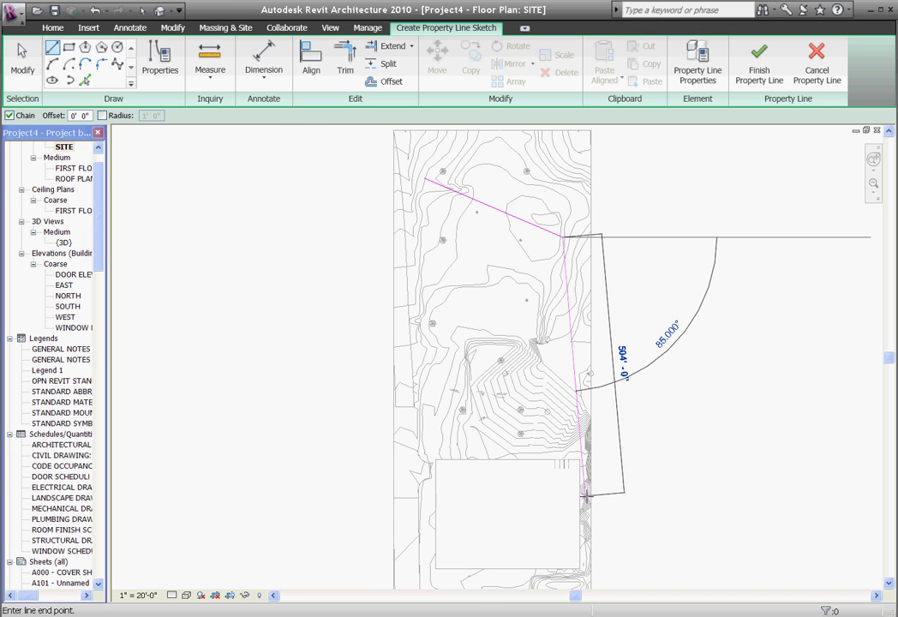
left_click(580, 582)
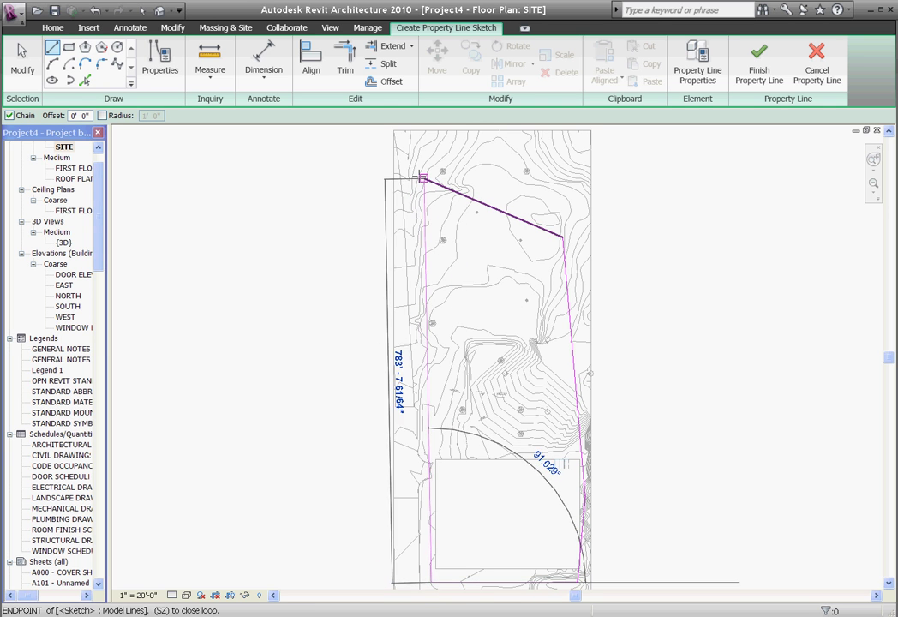
left_click(423, 177)
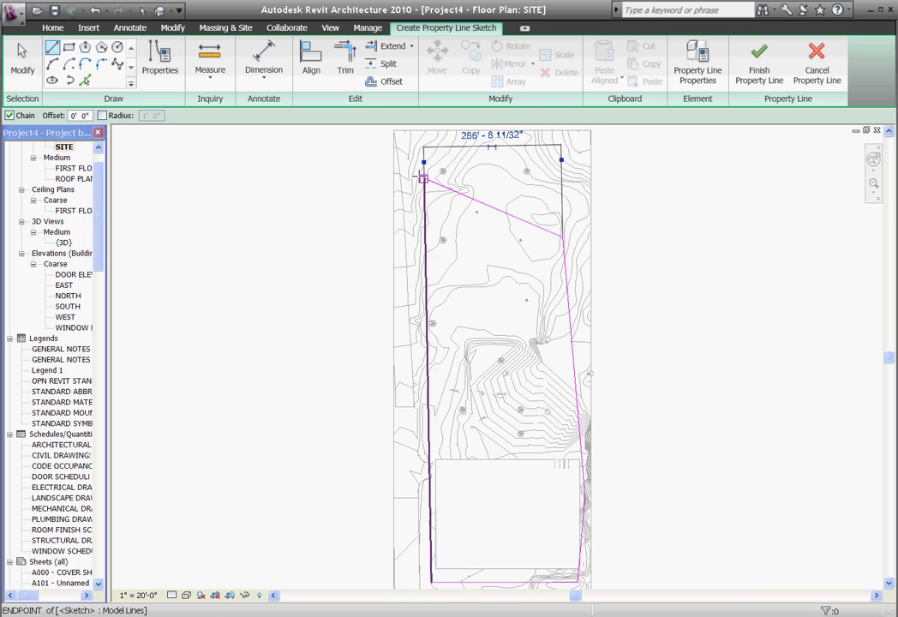
left_click(760, 77)
scroll(492, 210, "up", 4)
key("Escape")
scroll(491, 204, "up", 2)
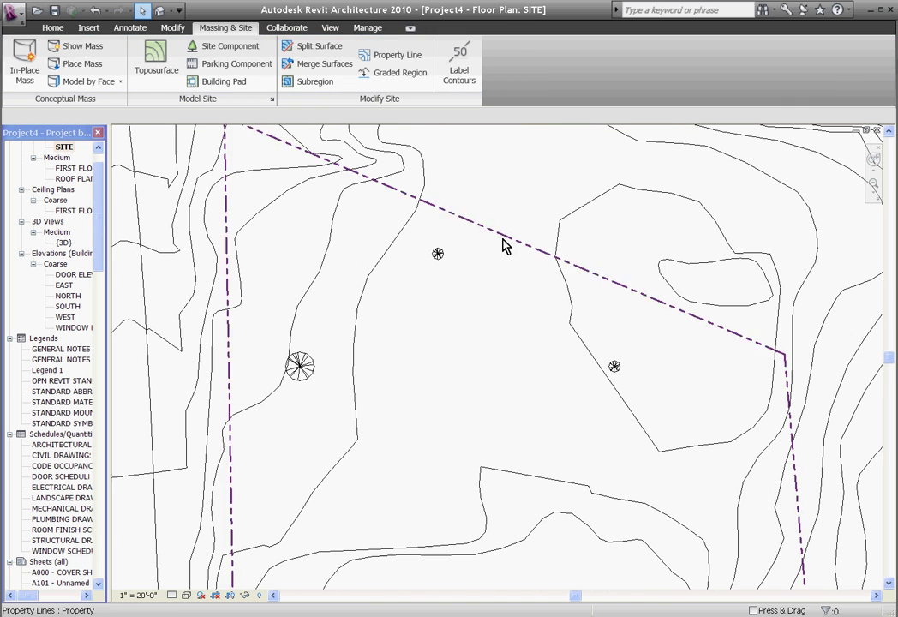
scroll(513, 224, "down", 5)
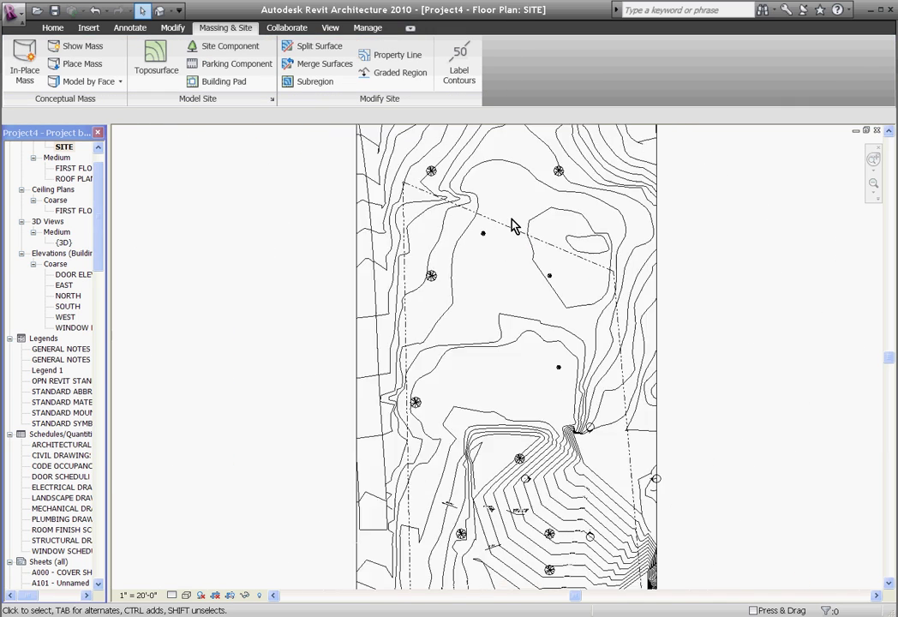